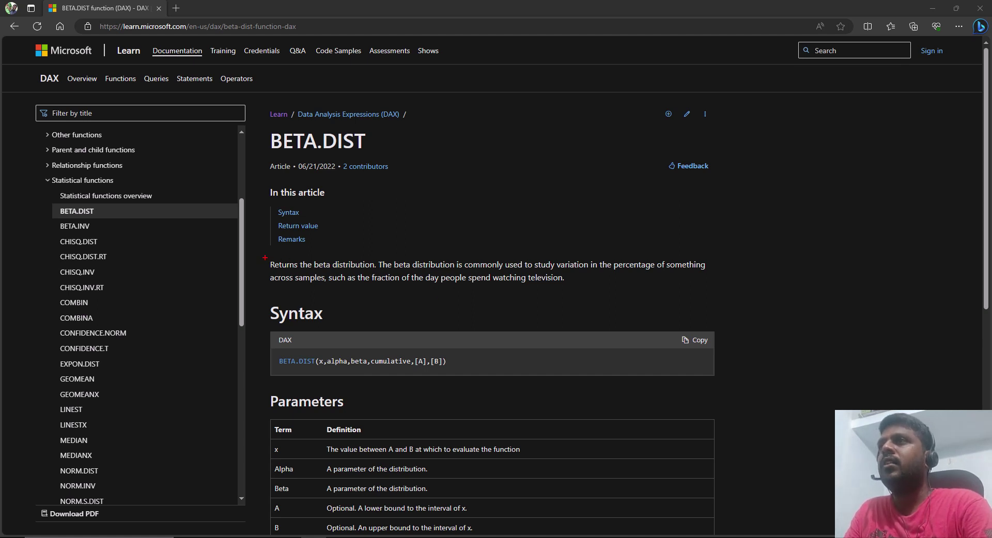
# Review the BETA.DIST documentation, covering its description, syntax arguments, return value and remarks
pyautogui.moveTo(265, 257); pyautogui.dragTo(377, 274)
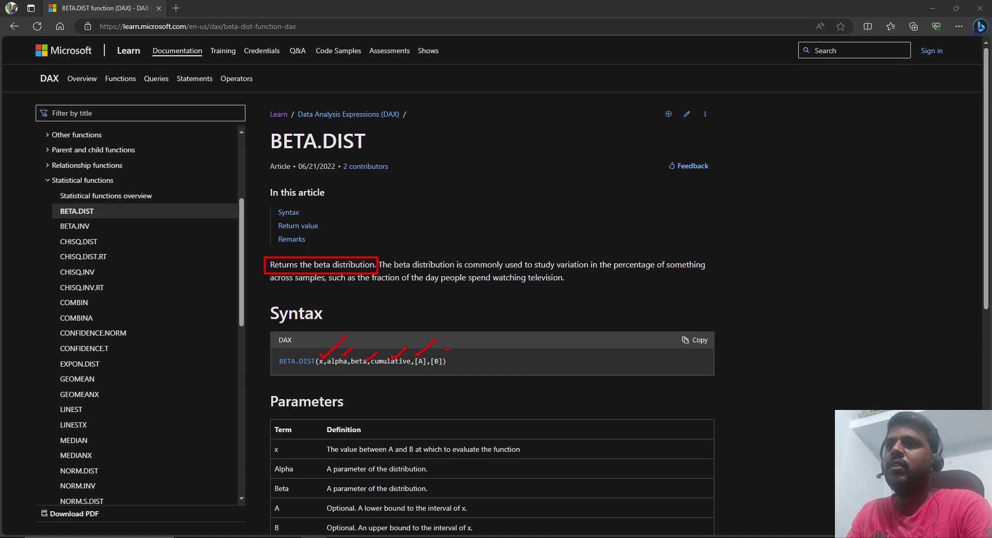
pyautogui.moveTo(439, 354)
pyautogui.mouseDown()
pyautogui.moveTo(462, 345)
pyautogui.moveTo(463, 373)
pyautogui.mouseUp()
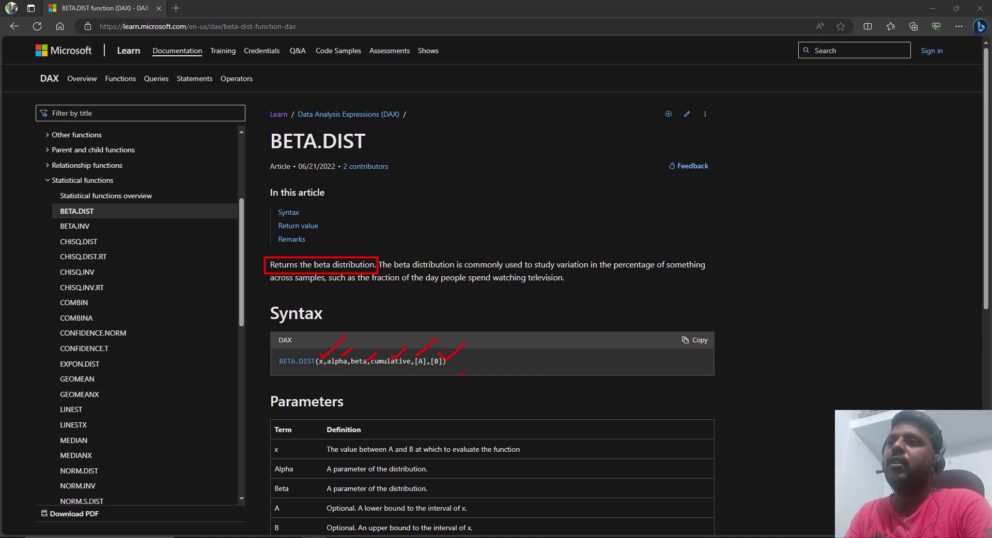
pyautogui.press('Escape')
pyautogui.scroll(-7, 486, 370)
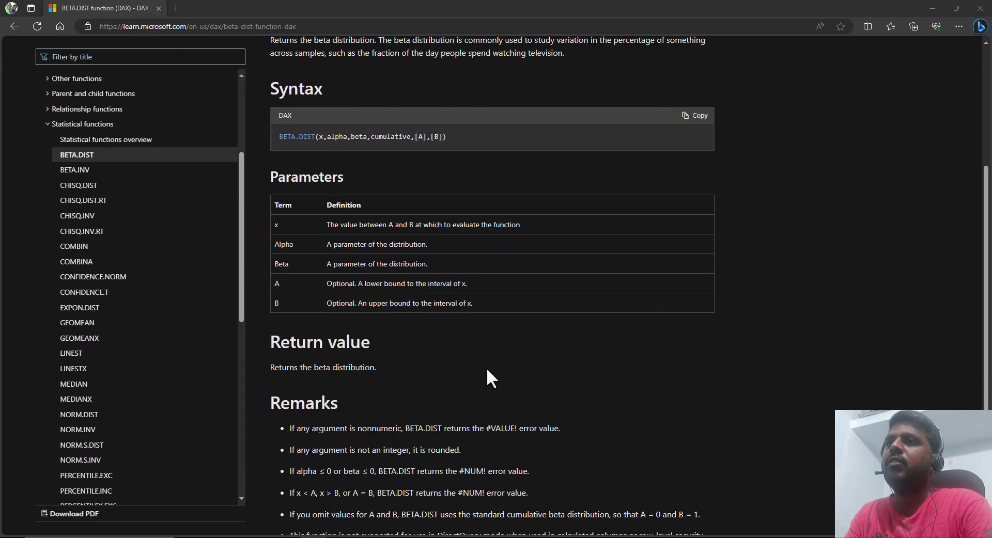
pyautogui.hotkey('ctrl', '2')
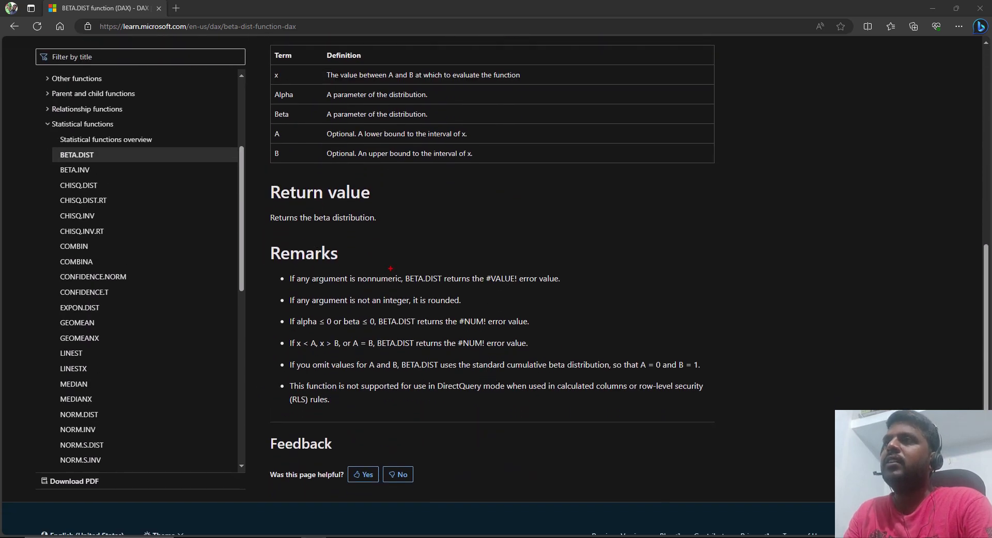
pyautogui.moveTo(369, 233); pyautogui.dragTo(410, 216)
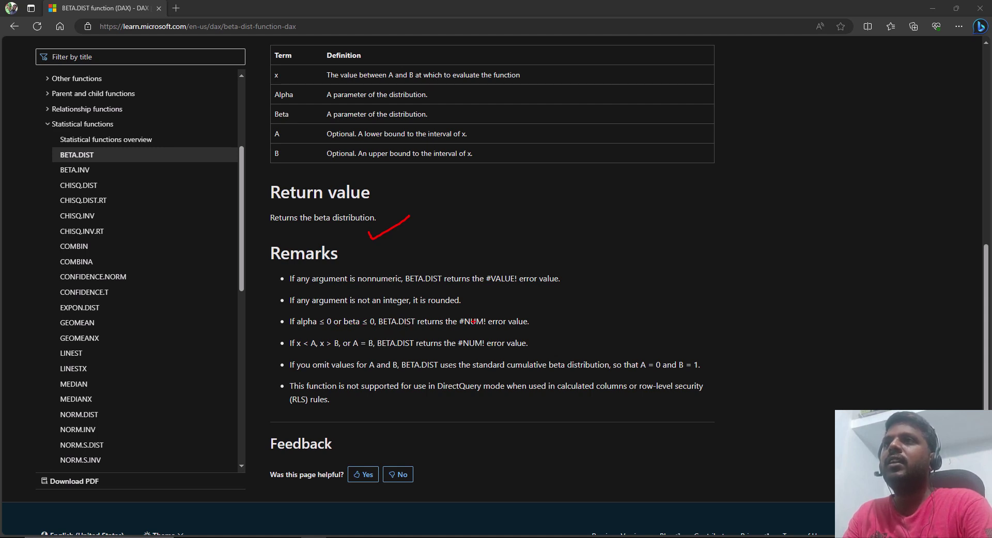
pyautogui.moveTo(482, 315); pyautogui.dragTo(495, 306)
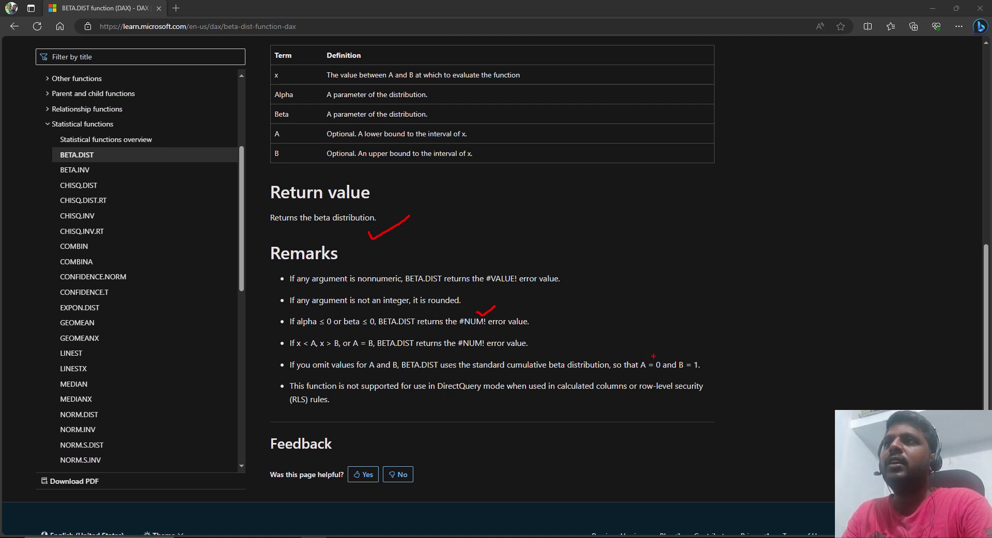
pyautogui.moveTo(652, 357); pyautogui.dragTo(712, 339)
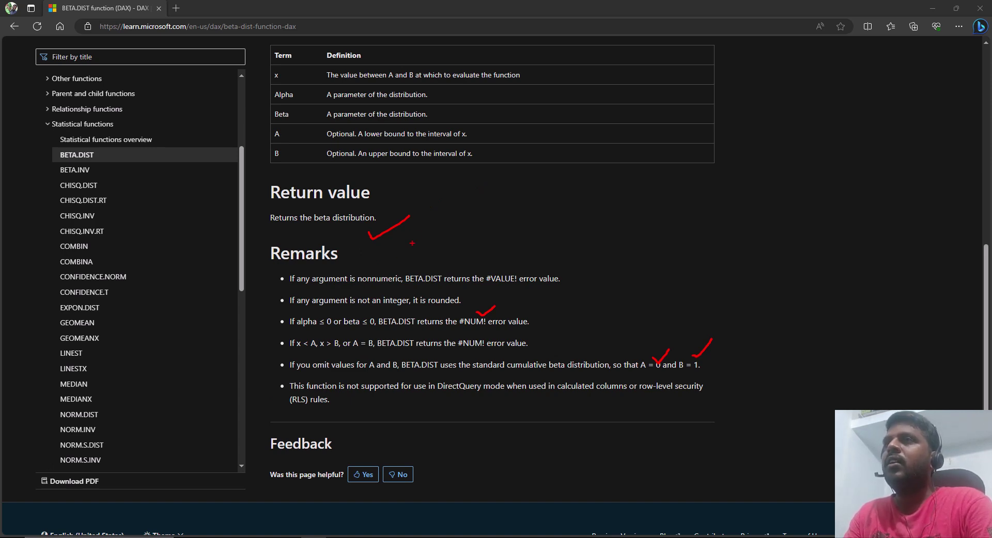
pyautogui.press('Escape')
pyautogui.scroll(8, 438, 238)
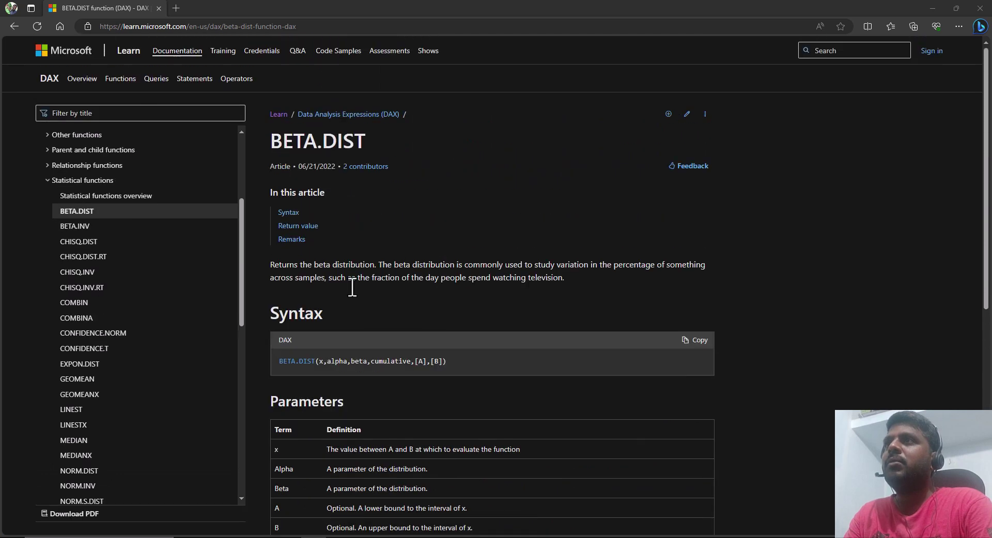
# Open the BETA.INV function reference and review its description, syntax arguments and remarks
pyautogui.click(84, 228)
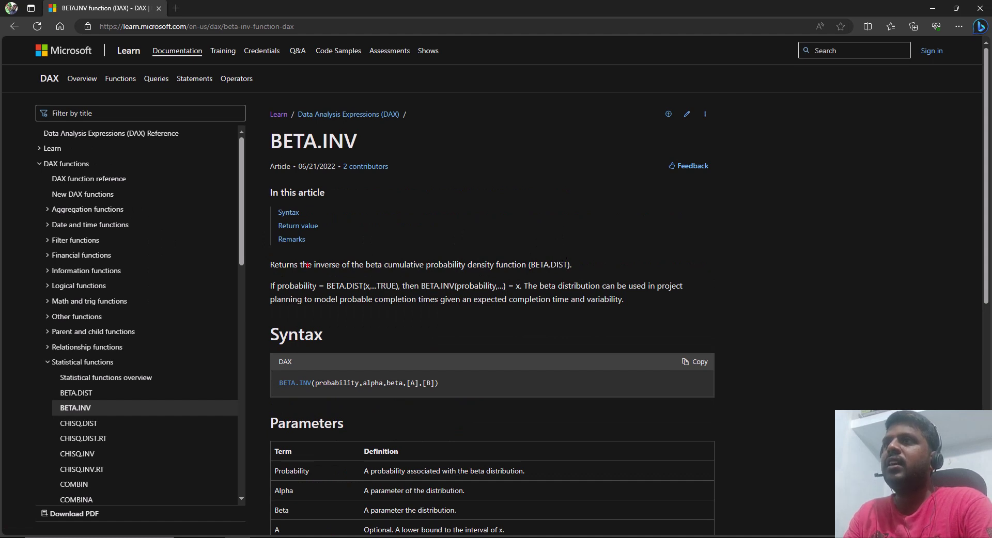
pyautogui.moveTo(258, 251)
pyautogui.mouseDown()
pyautogui.moveTo(402, 273)
pyautogui.moveTo(578, 274)
pyautogui.moveTo(617, 250)
pyautogui.mouseUp()
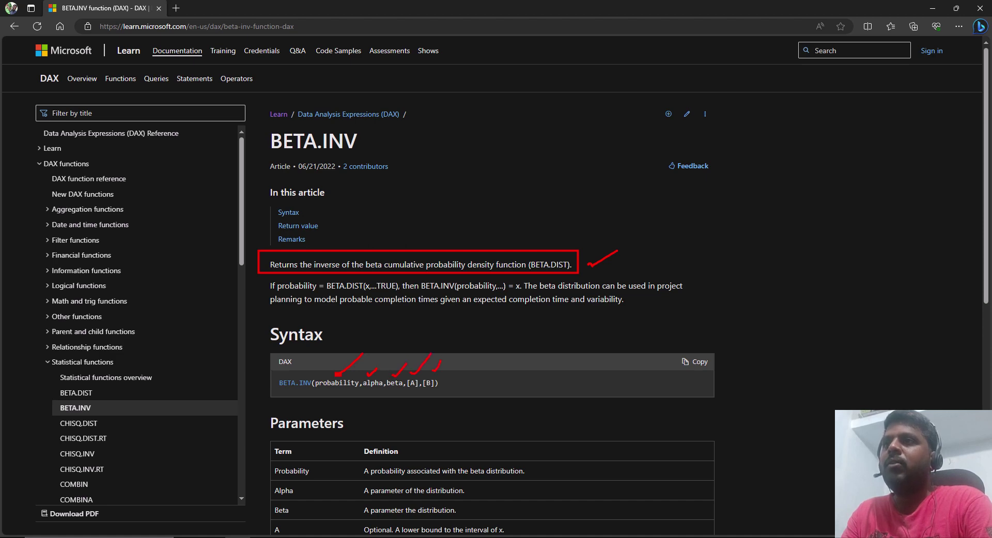
pyautogui.scroll(-8, 488, 379)
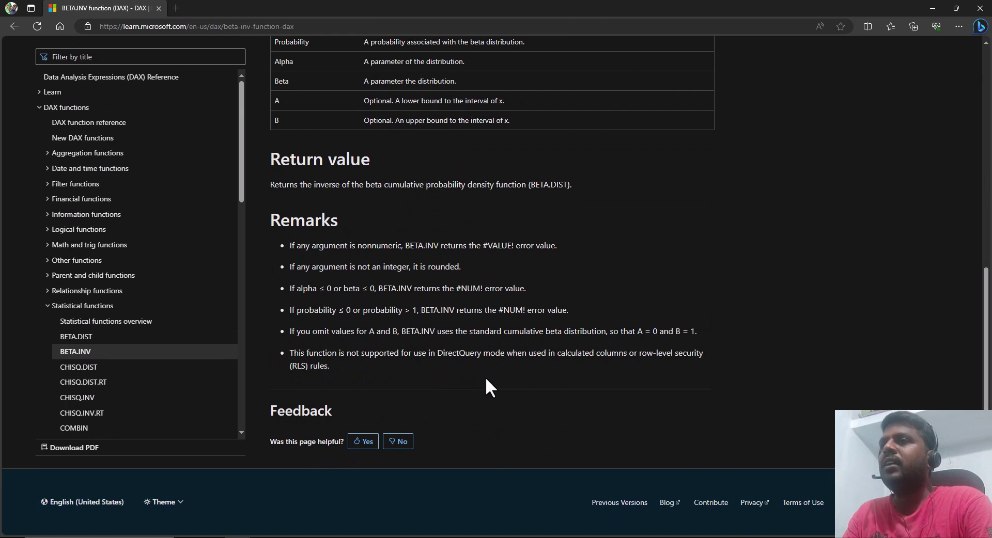
pyautogui.hotkey('ctrl', '2')
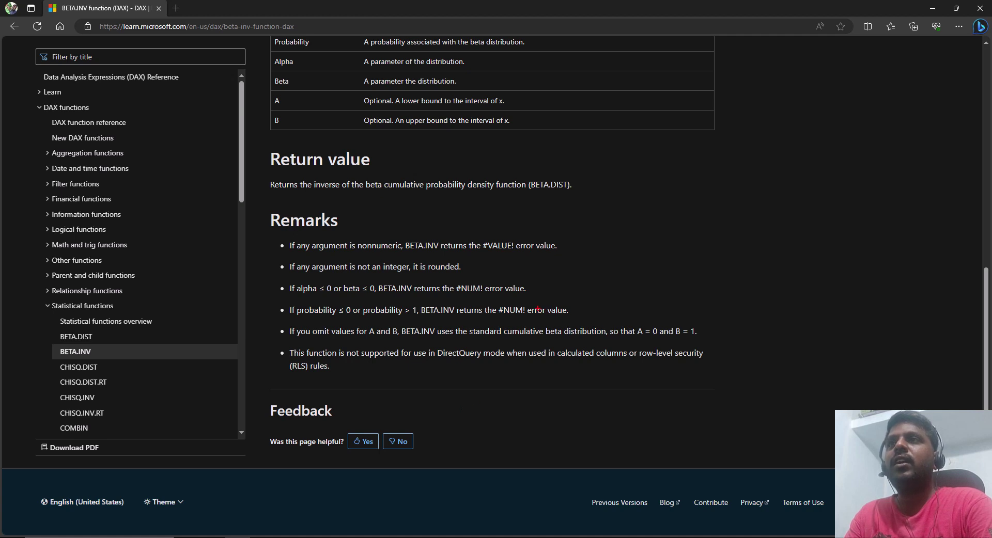
pyautogui.moveTo(526, 306); pyautogui.dragTo(545, 291)
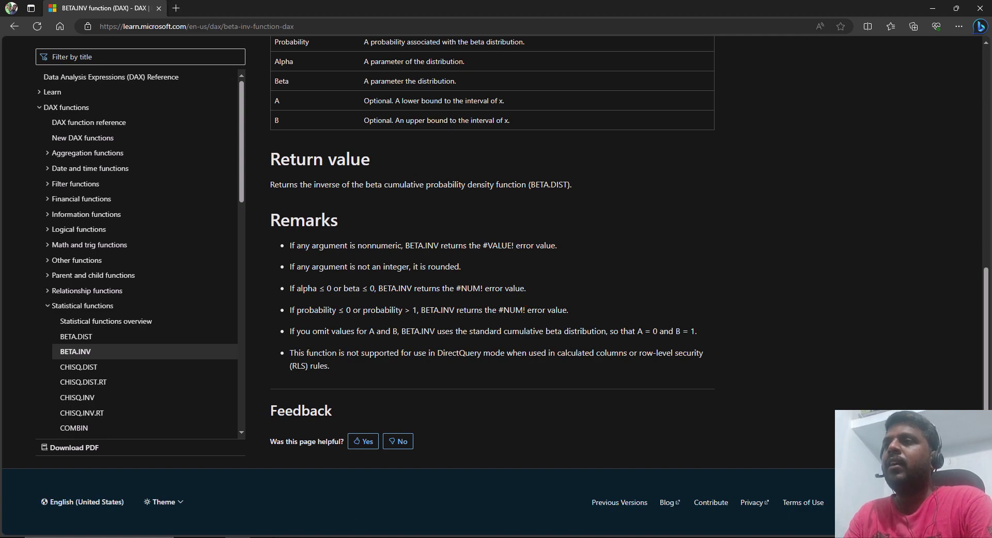
# Switch to Power BI Desktop and start a calculated column named Probability in Beta Dist Table using the BETA.DIST function
pyautogui.hotkey('alt', 'Tab')
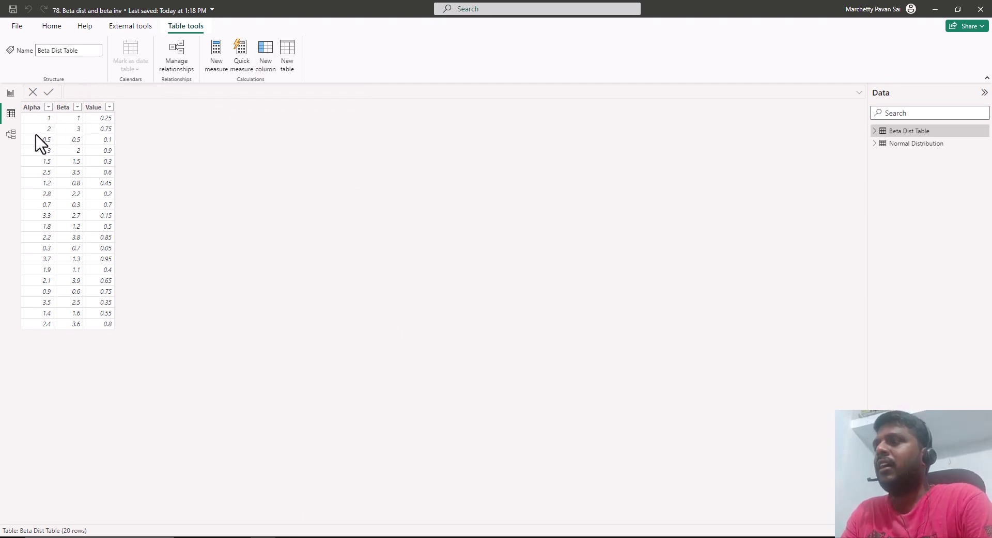
pyautogui.moveTo(22, 95)
pyautogui.mouseDown()
pyautogui.moveTo(54, 89)
pyautogui.moveTo(63, 101)
pyautogui.moveTo(106, 90)
pyautogui.mouseUp()
pyautogui.press('Escape')
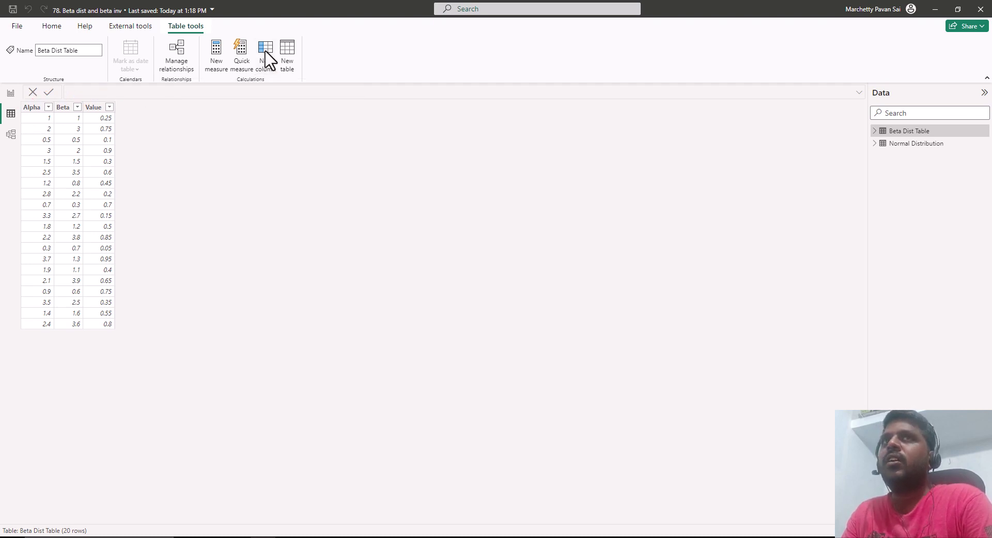
pyautogui.click(268, 57)
pyautogui.write('Probabilit')
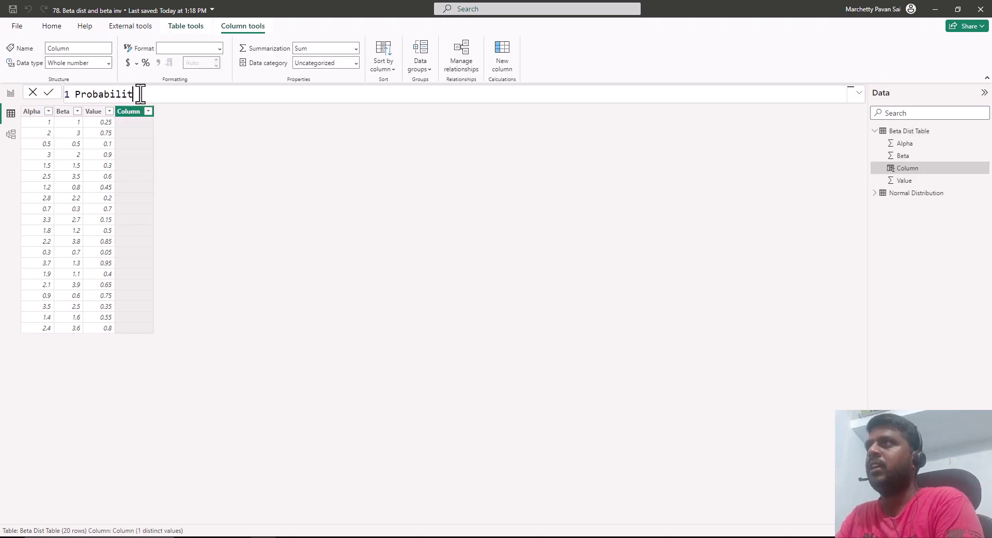
pyautogui.write('y =')
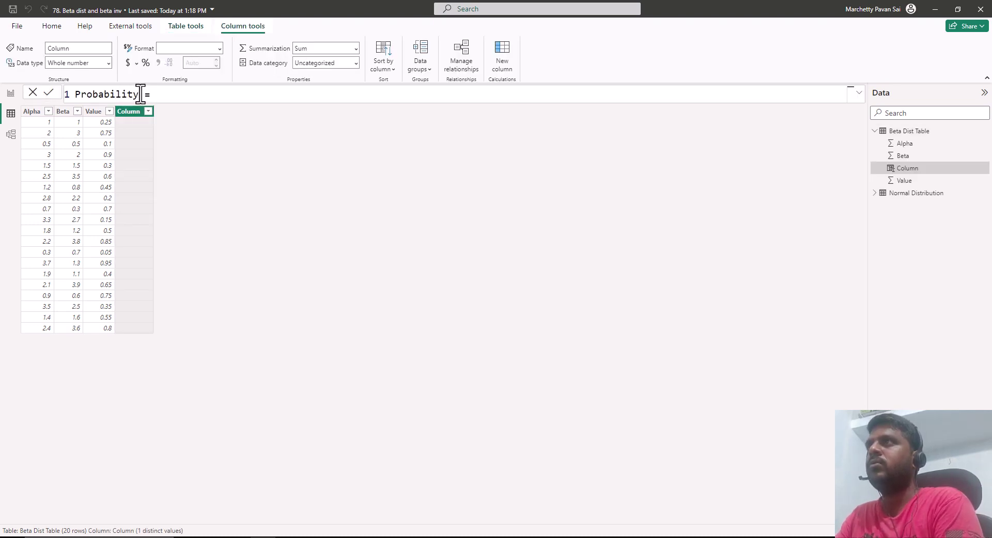
pyautogui.write(' beta.d')
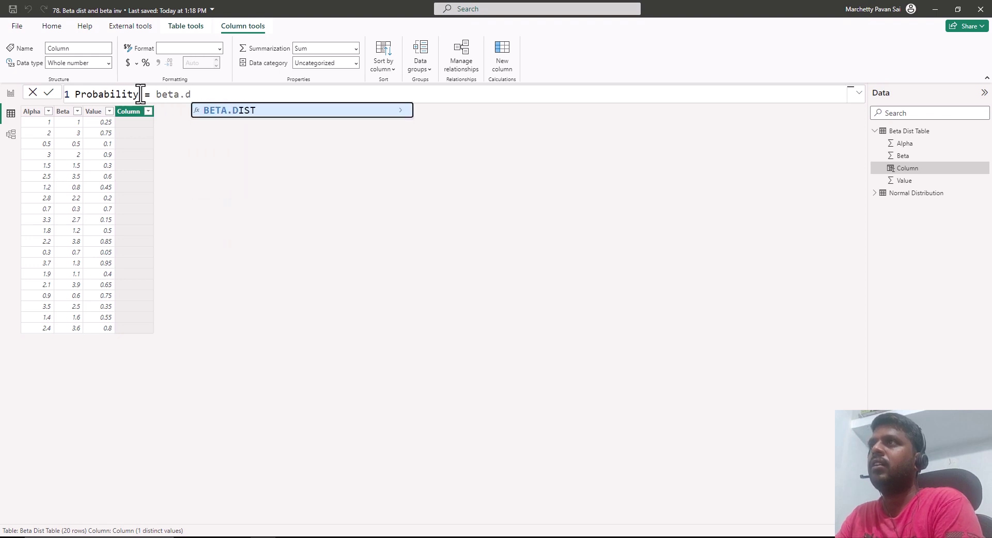
pyautogui.press('Tab')
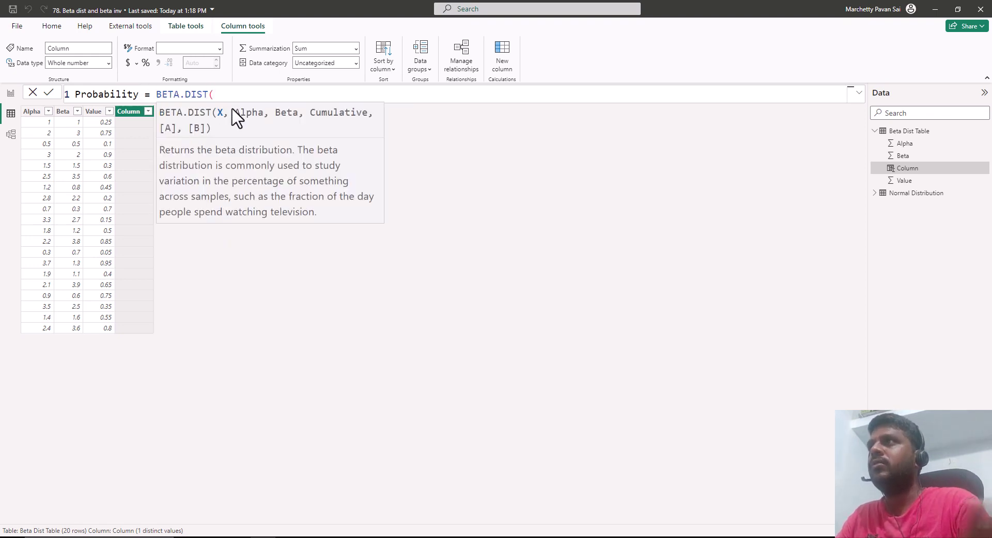
# Supply 'Beta Dist Table'[Value] as the X argument of BETA.DIST
pyautogui.write('va')
pyautogui.press('Up')
pyautogui.press('Up')
pyautogui.press('Up')
pyautogui.press('Up')
pyautogui.press('Up')
pyautogui.press('Up')
pyautogui.press('Up')
pyautogui.press('Up')
pyautogui.press('Up')
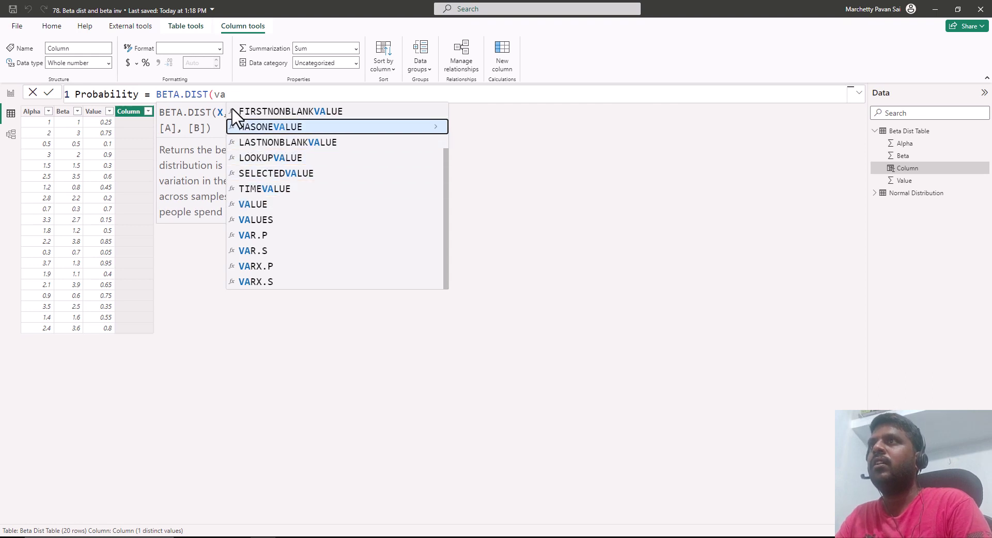
pyautogui.press('Up')
pyautogui.press('Up')
pyautogui.press('Down')
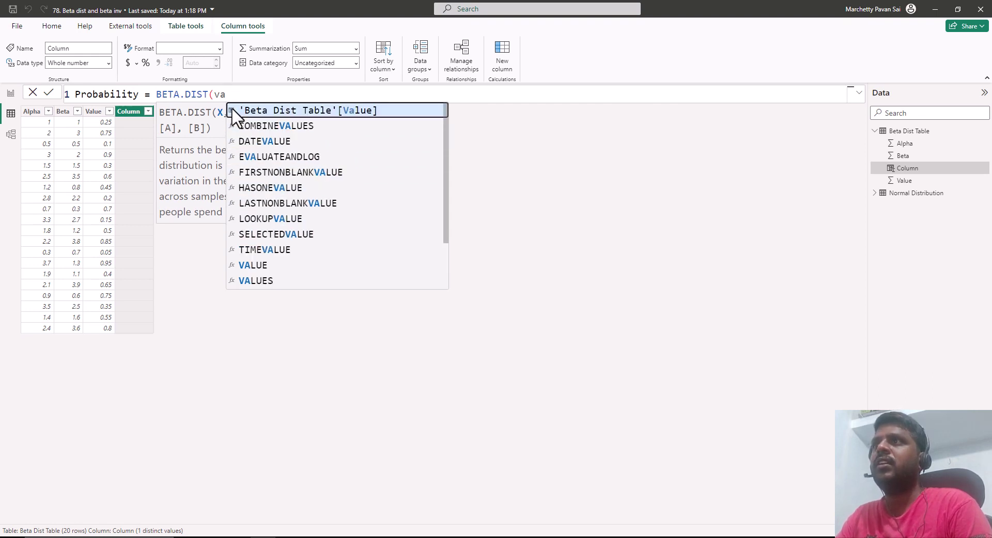
pyautogui.press('Tab')
pyautogui.write(',')
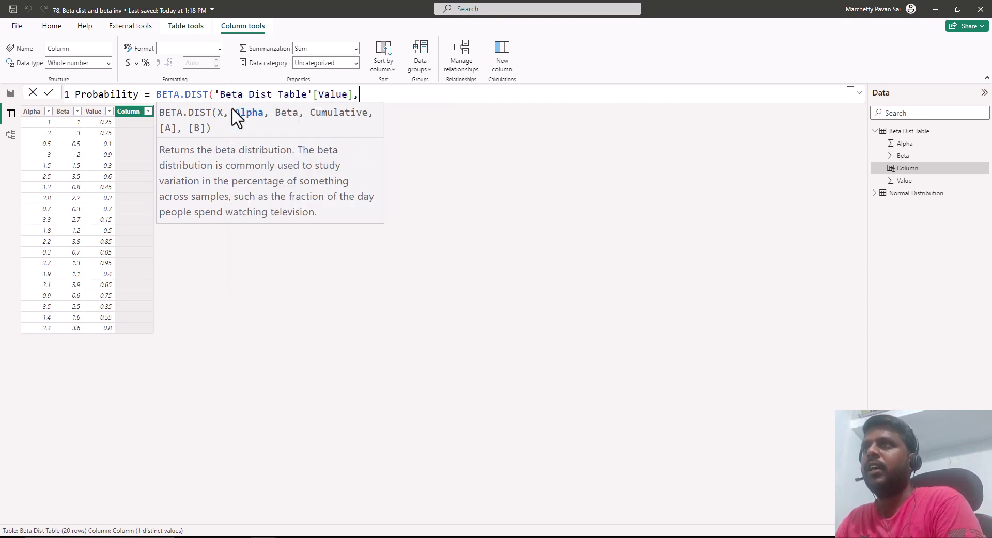
# Add 'Beta Dist Table'[Alpha] and 'Beta Dist Table'[Beta] as the alpha and beta arguments of the formula
pyautogui.write('alph')
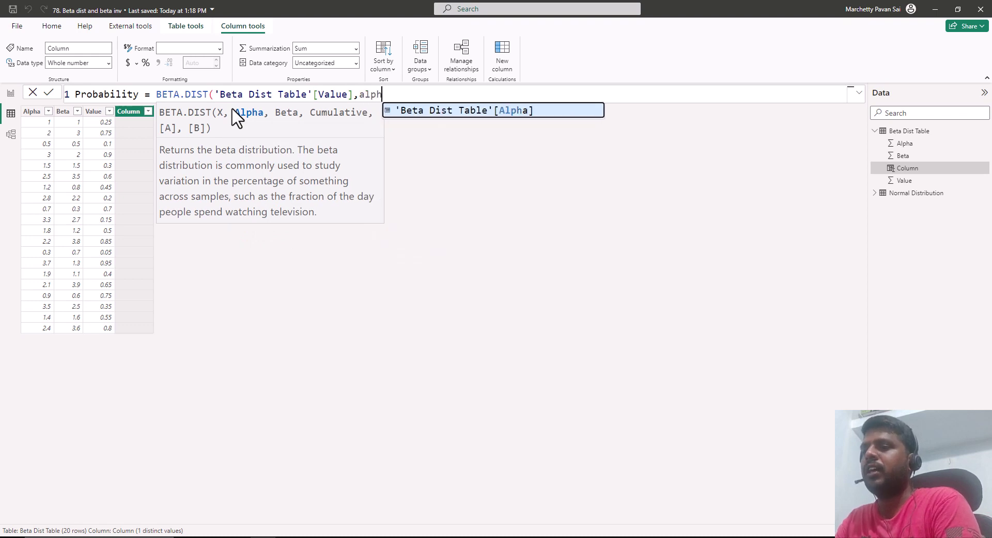
pyautogui.press('Tab')
pyautogui.write(',beta')
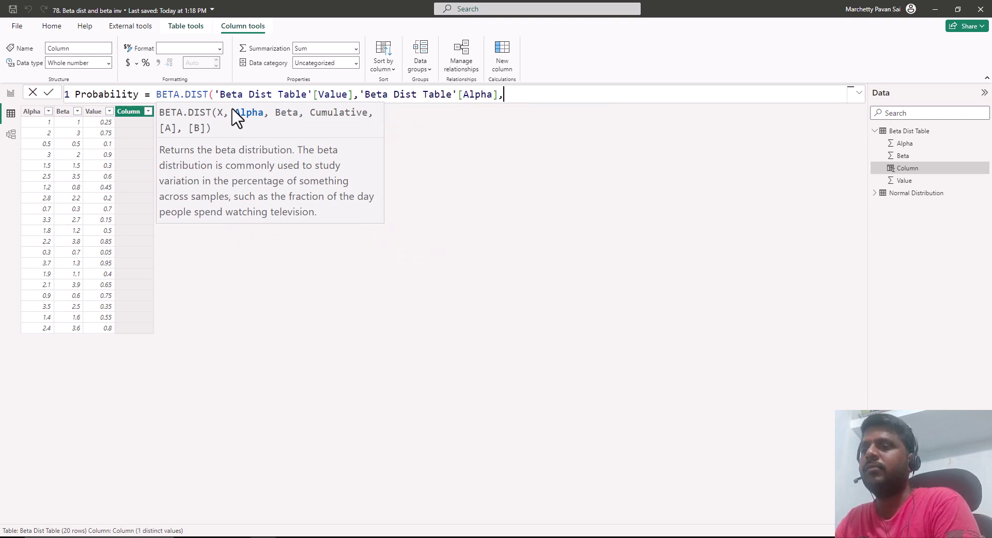
pyautogui.press('Down')
pyautogui.press('Down')
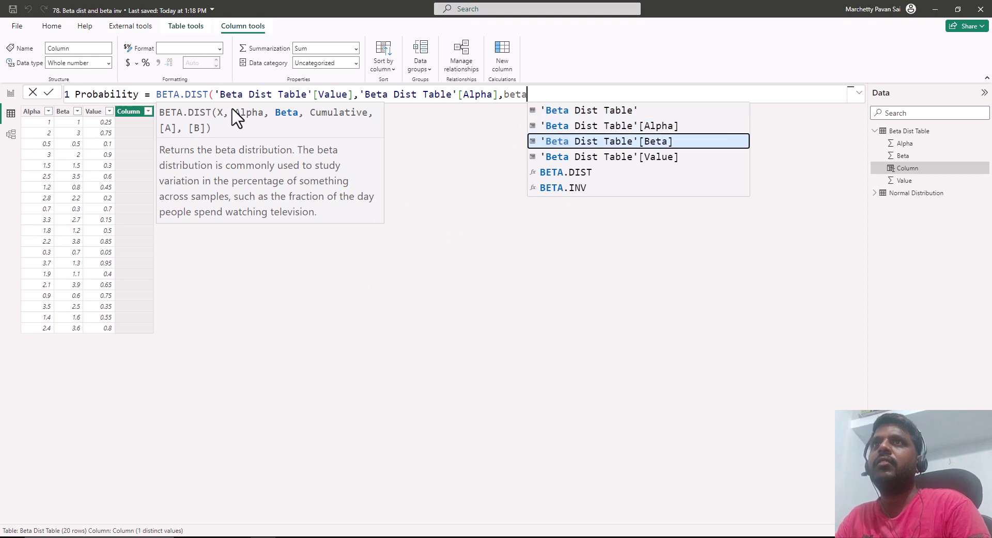
pyautogui.press('Tab')
pyautogui.write(',')
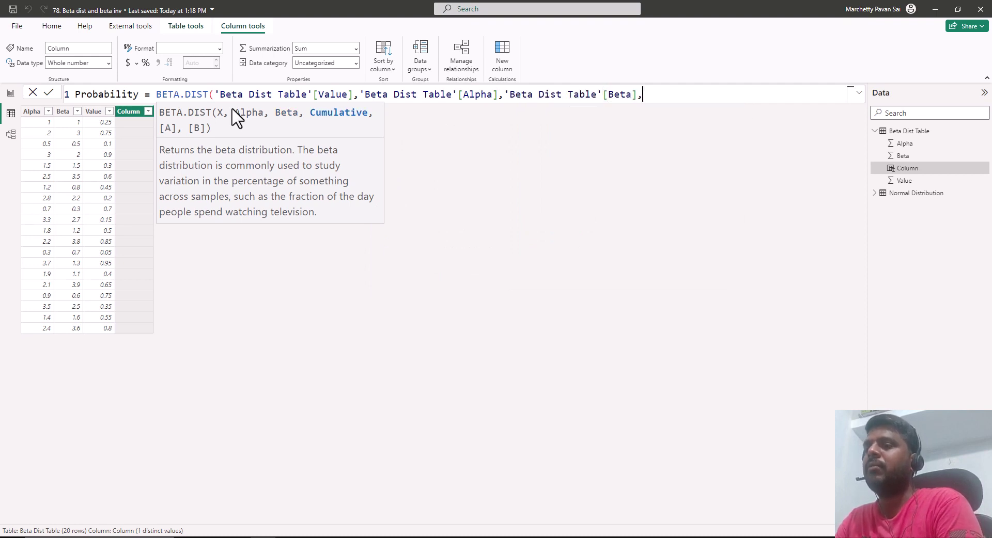
# Complete the formula with TRUE() for cumulative and bounds 0 and 1, and commit the Probability column
pyautogui.write('TRUE')
pyautogui.press('Tab')
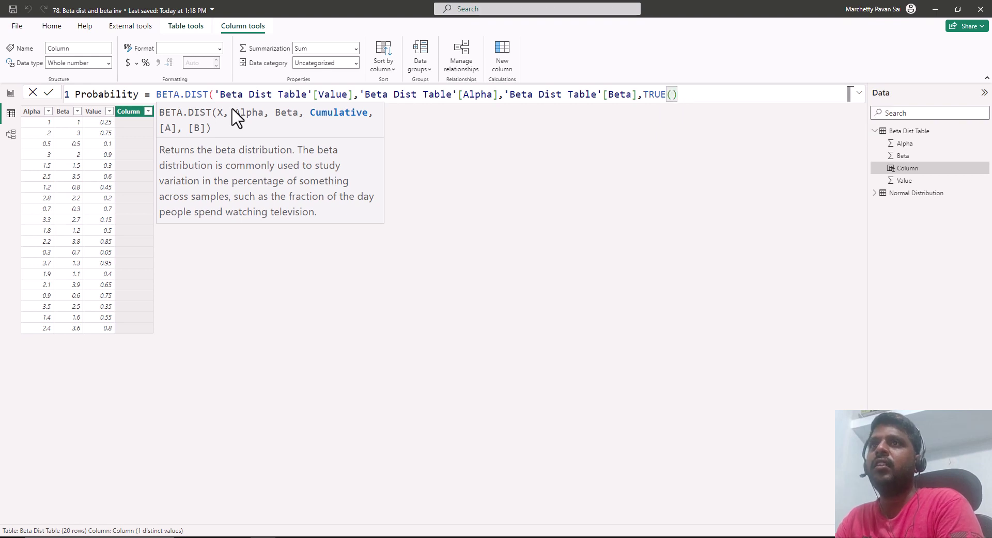
pyautogui.write(',')
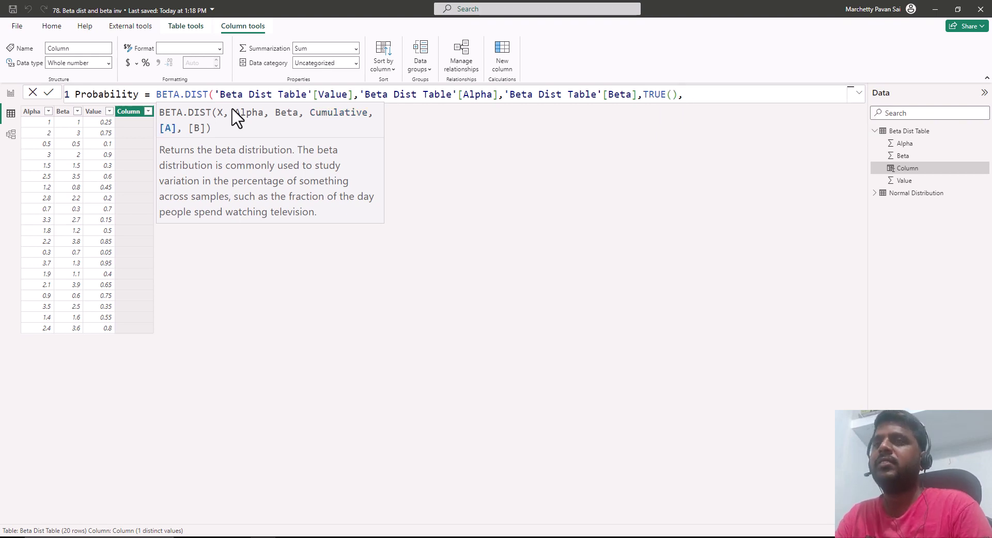
pyautogui.write('0,1)')
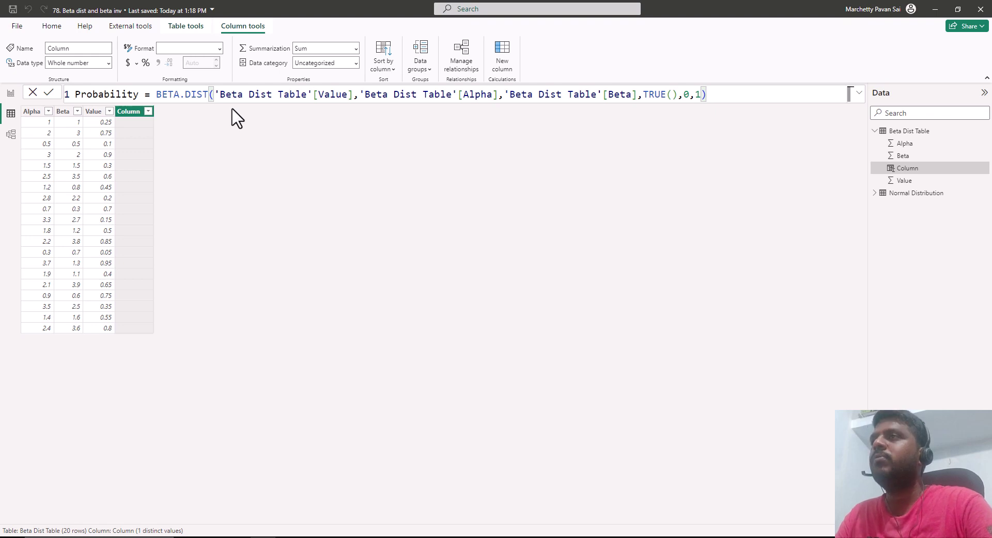
pyautogui.moveTo(268, 78); pyautogui.dragTo(296, 68)
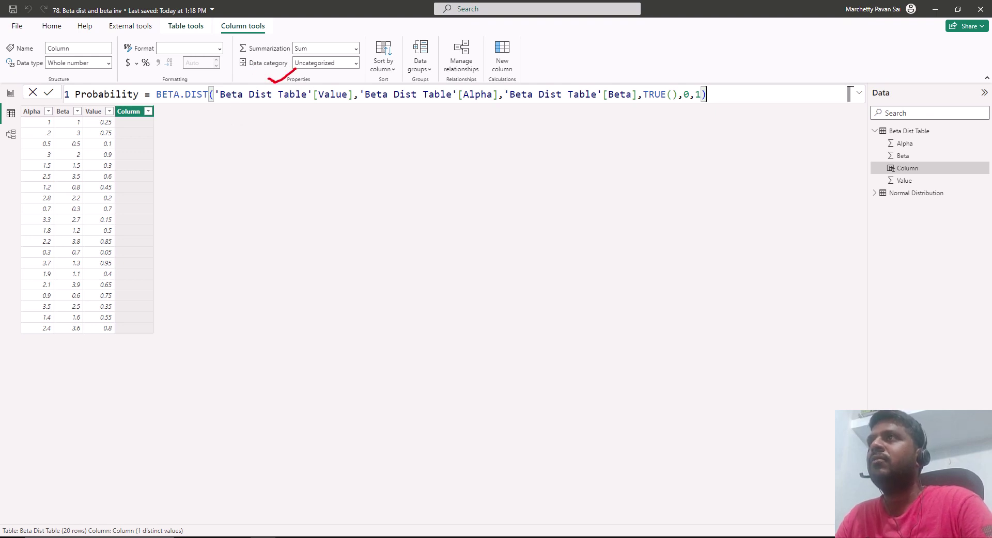
pyautogui.moveTo(454, 82); pyautogui.dragTo(489, 77)
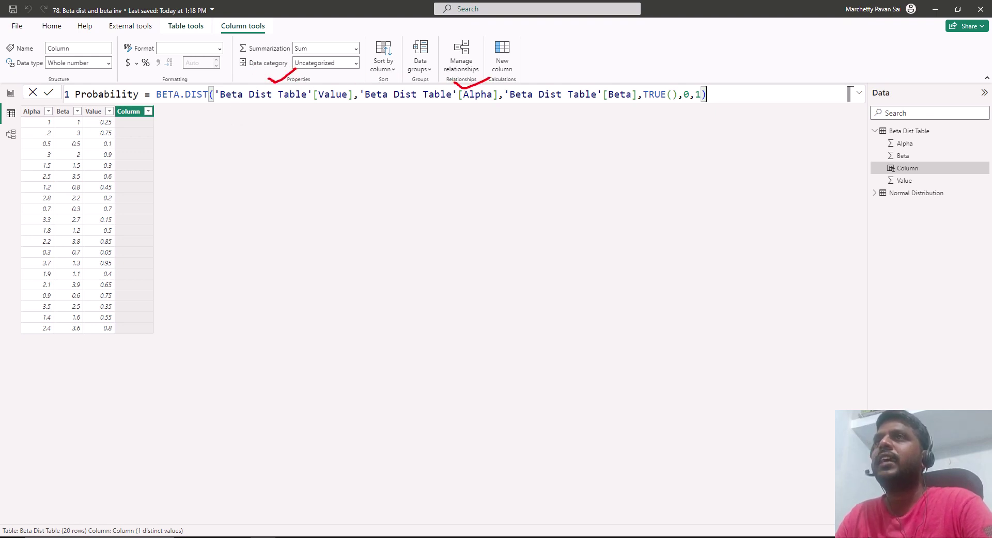
pyautogui.moveTo(610, 84)
pyautogui.mouseDown()
pyautogui.moveTo(638, 70)
pyautogui.moveTo(709, 77)
pyautogui.mouseUp()
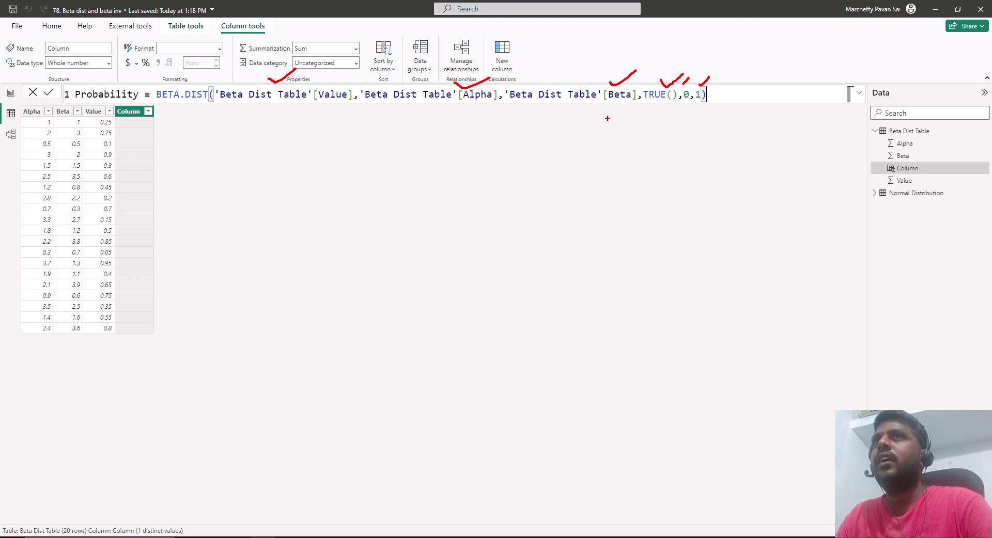
pyautogui.press('Escape')
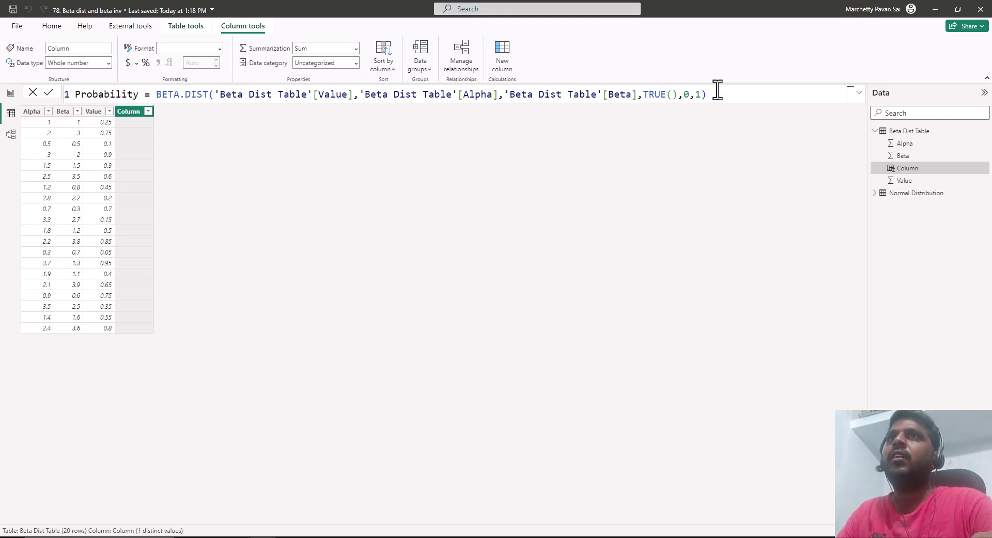
pyautogui.press('Return')
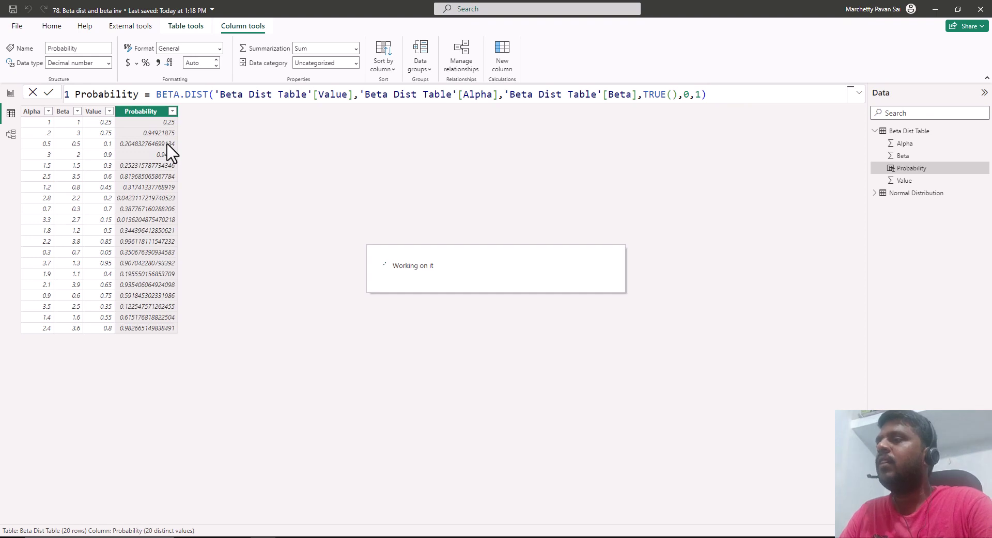
pyautogui.hotkey('ctrl', '2')
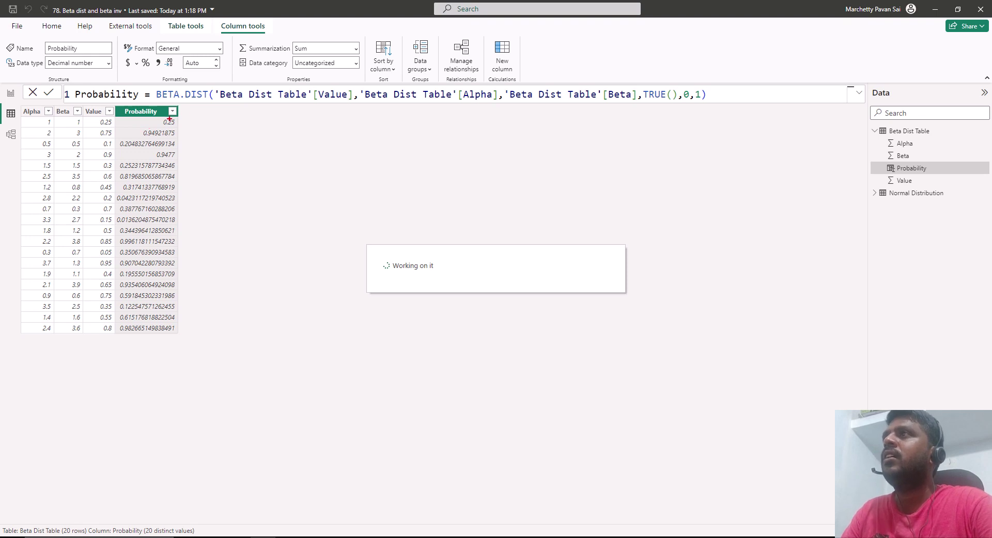
# Start a calculated column named Inverse dist in Beta Dist Table using the BETA.INV function
pyautogui.press('Escape')
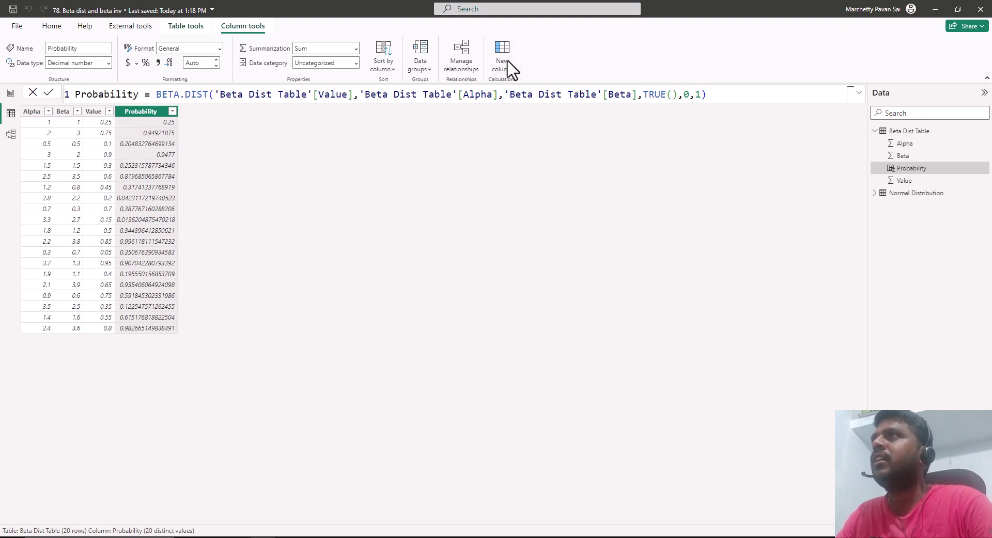
pyautogui.click(507, 60)
pyautogui.write('I')
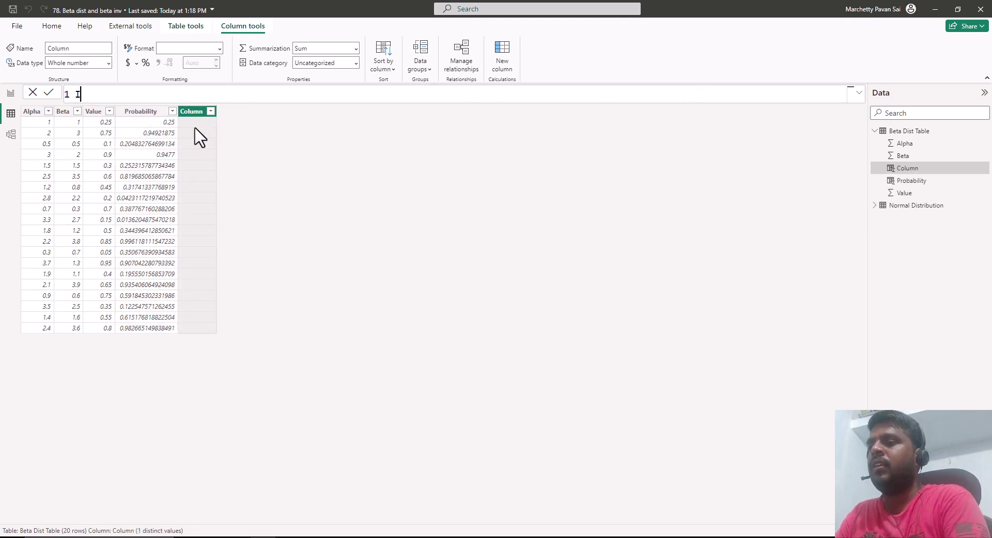
pyautogui.write('nverse d')
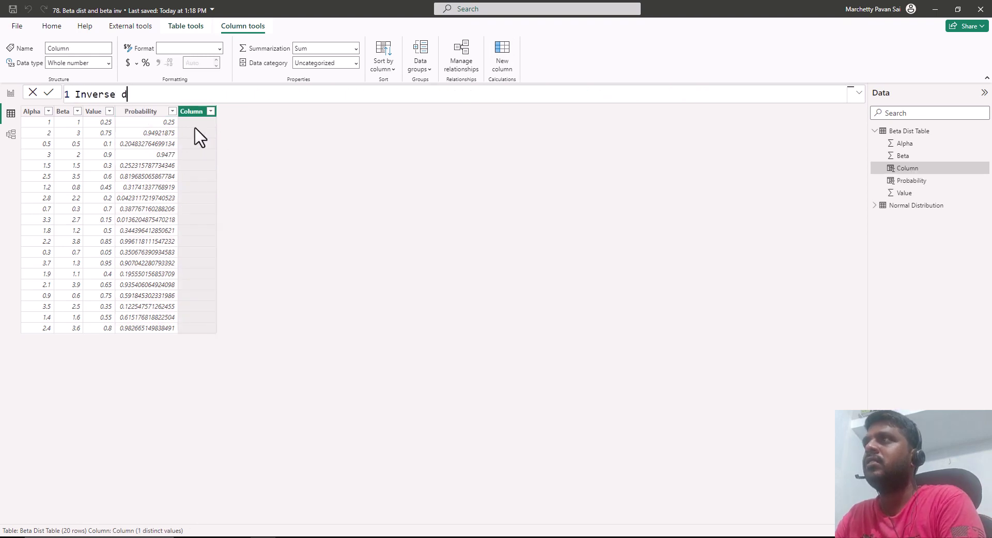
pyautogui.write('ist = beta.')
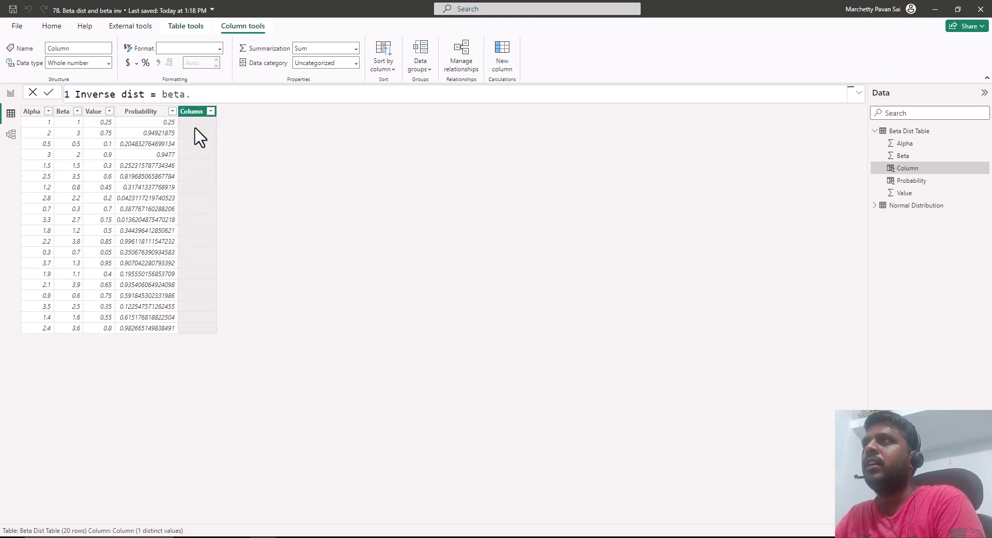
pyautogui.press('Down')
pyautogui.press('Tab')
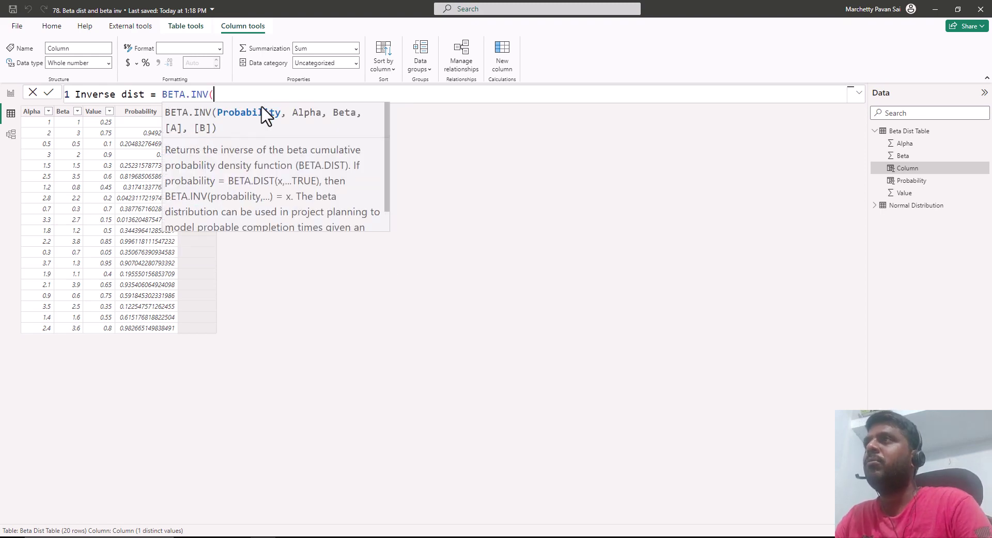
# Supply 'Beta Dist Table'[Probability], 'Beta Dist Table'[Alpha] and 'Beta Dist Table'[Beta] as the probability, alpha and beta arguments of BETA.INV
pyautogui.write('probabil')
pyautogui.press('Tab')
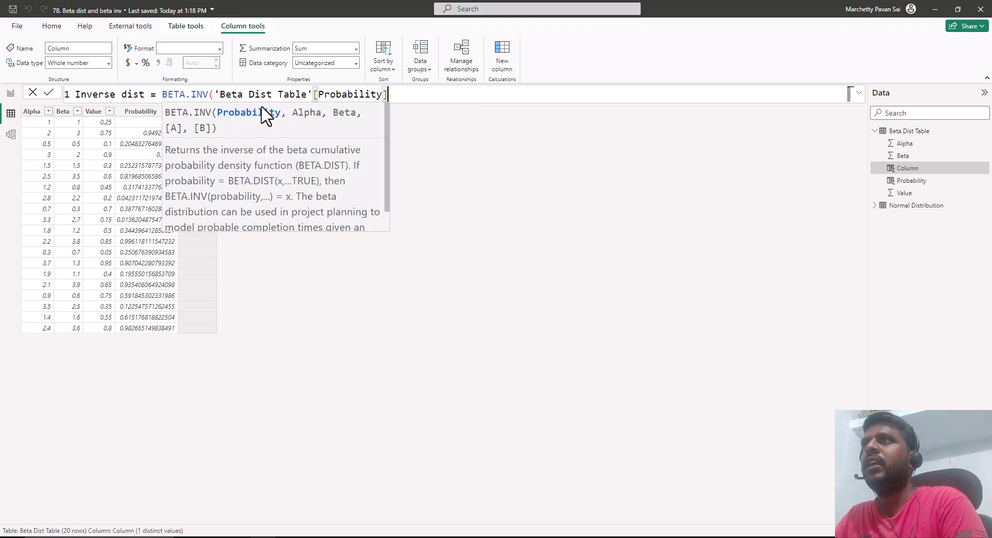
pyautogui.write(',')
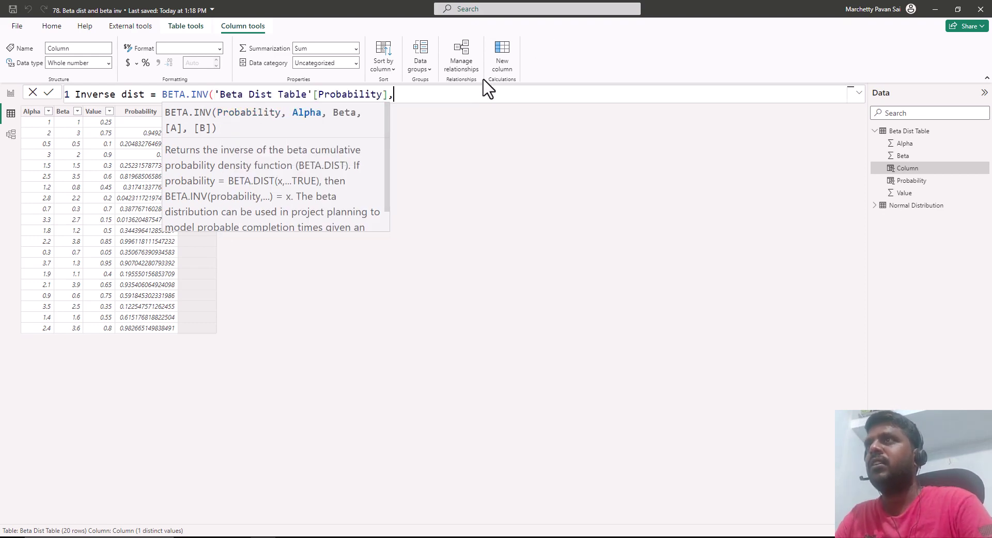
pyautogui.write('alpha')
pyautogui.press('Tab')
pyautogui.write(',')
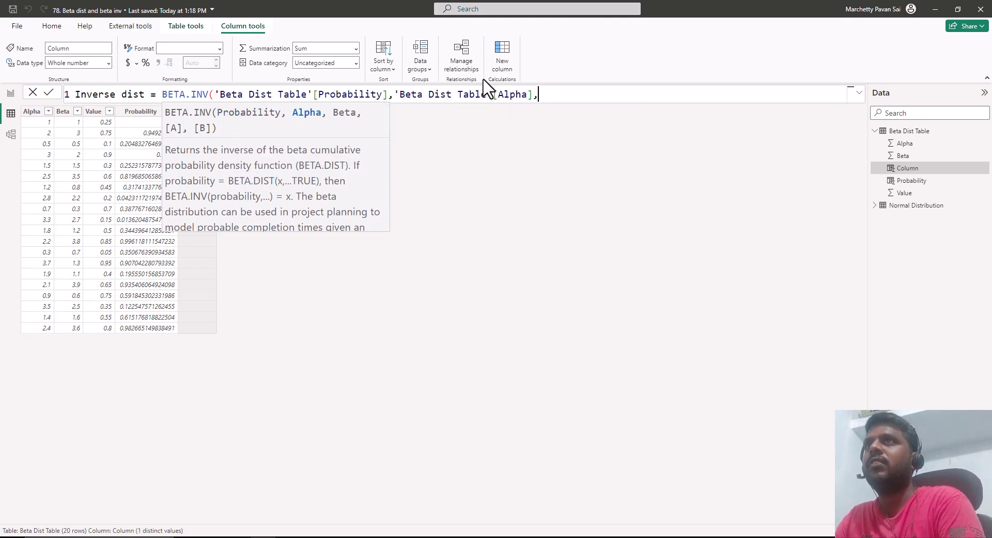
pyautogui.write('beta')
pyautogui.press('Down')
pyautogui.press('Down')
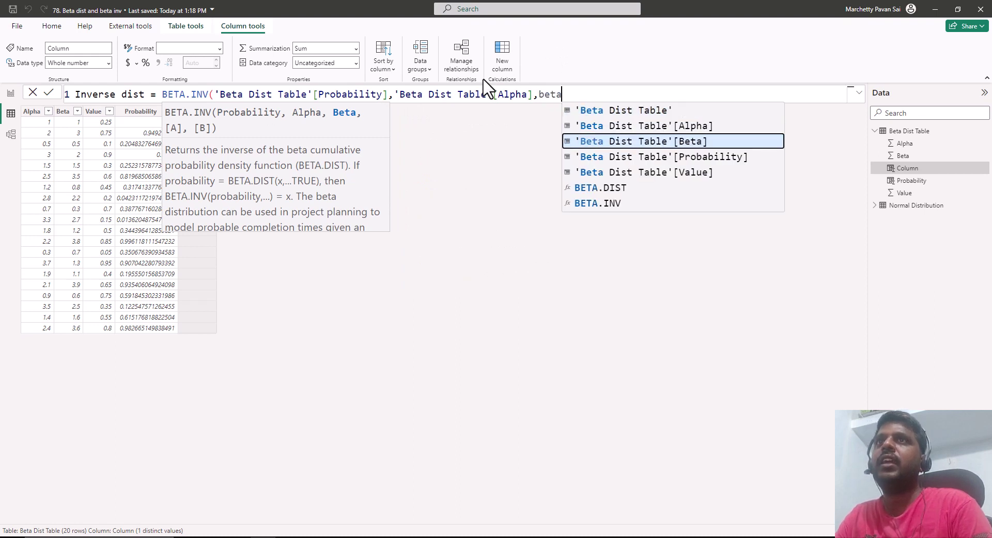
pyautogui.press('Tab')
pyautogui.write(',')
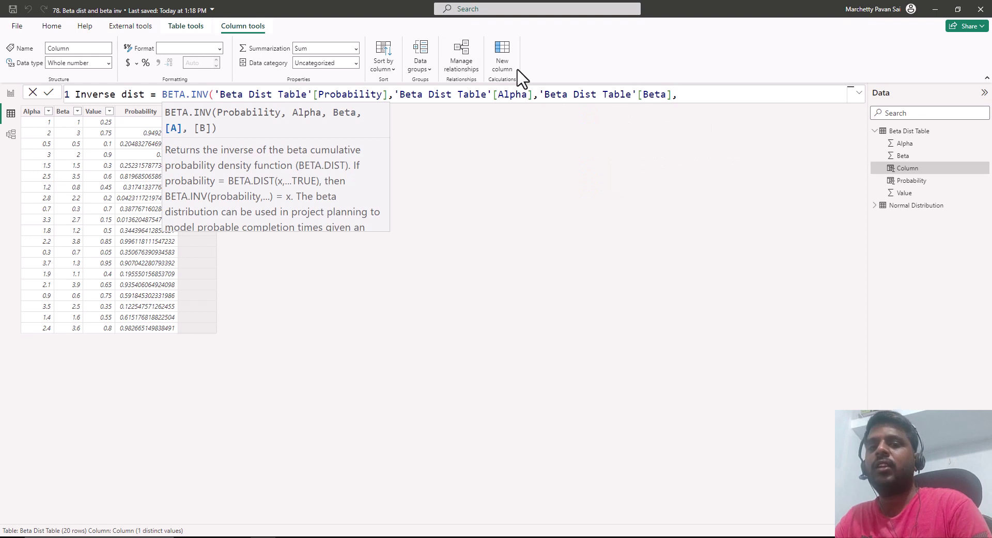
# Complete the BETA.INV formula with bounds 0 and 1, and commit the Inverse dist column
pyautogui.write('0,')
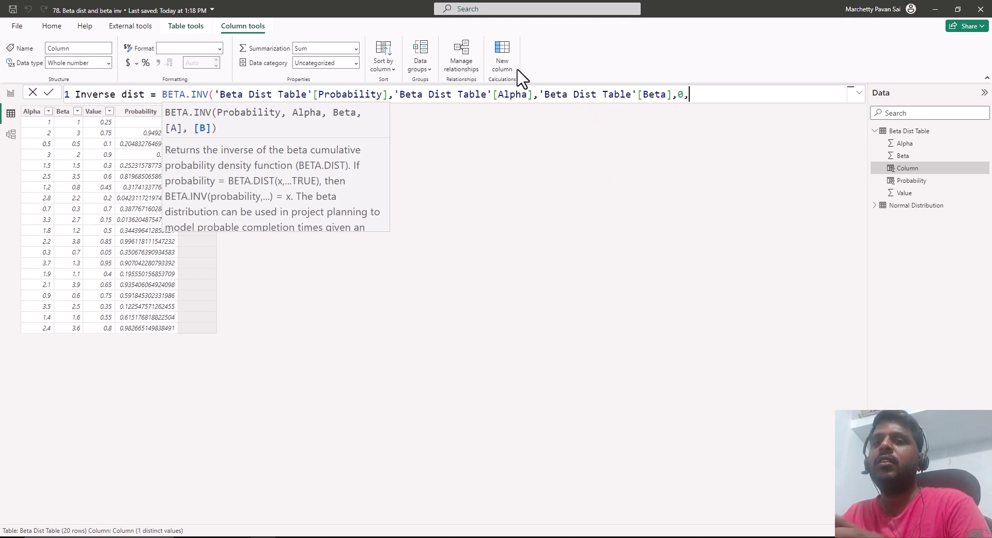
pyautogui.write(',')
pyautogui.press('BackSpace')
pyautogui.write('1')
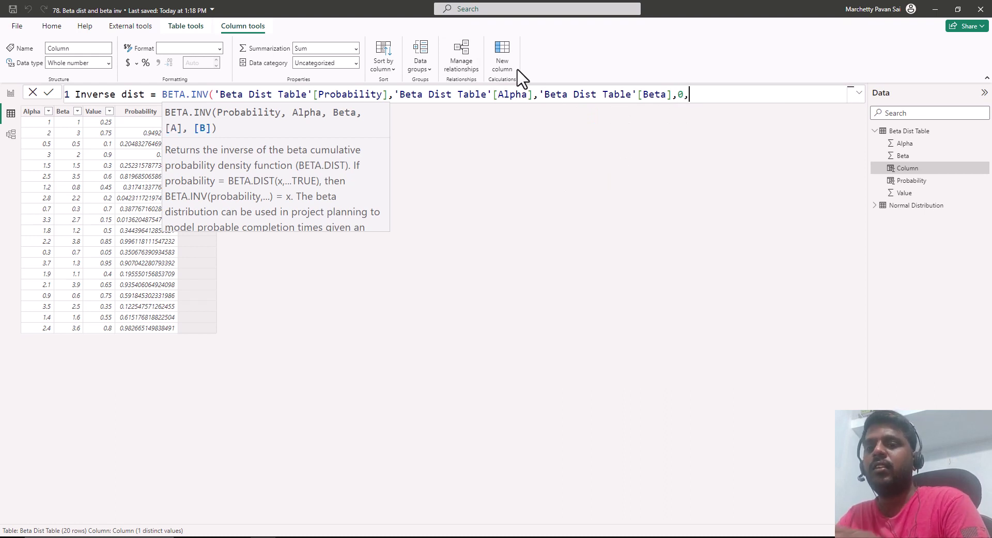
pyautogui.write(')')
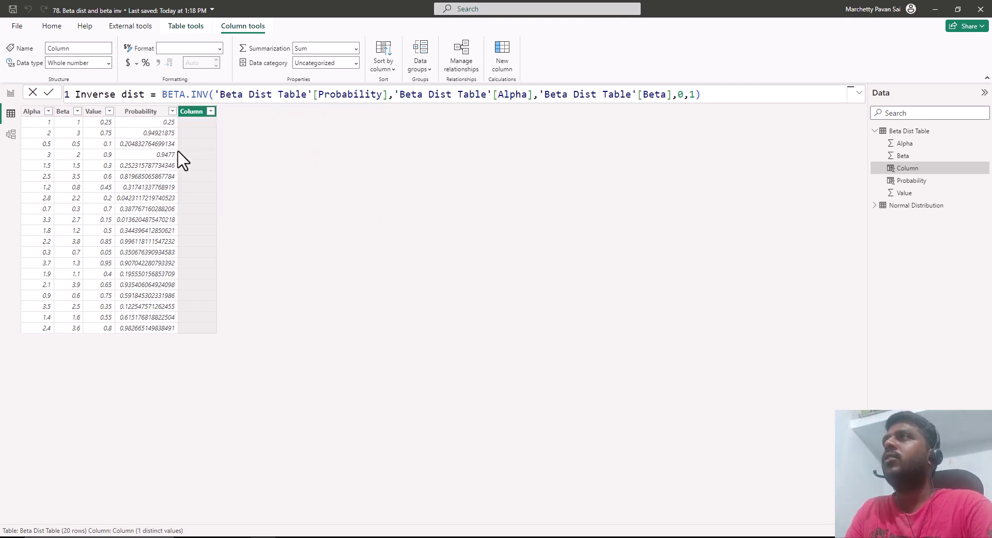
pyautogui.press('Return')
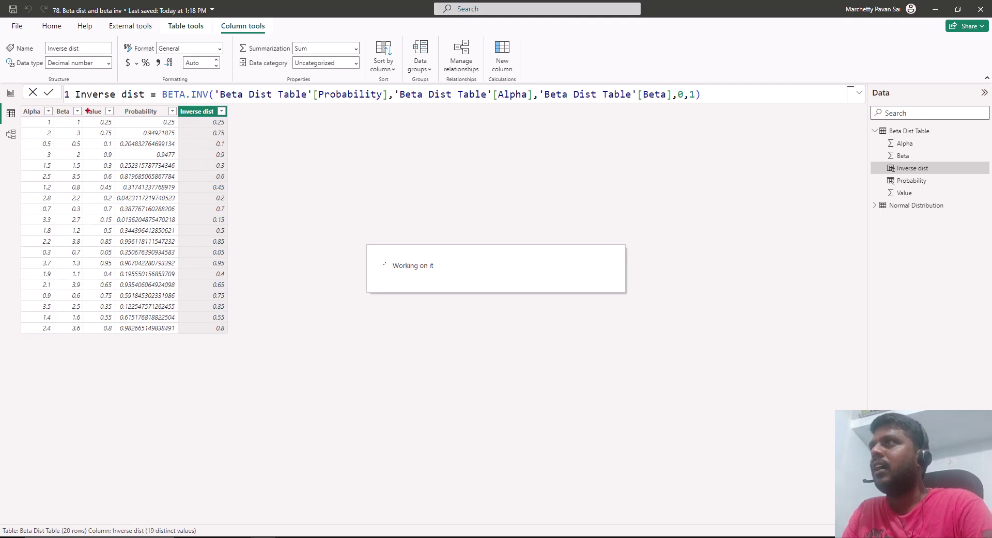
# Compare the Inverse dist column with the Value column and check them against the BETA.INV formula
pyautogui.moveTo(86, 109)
pyautogui.mouseDown()
pyautogui.moveTo(114, 211)
pyautogui.moveTo(115, 342)
pyautogui.mouseUp()
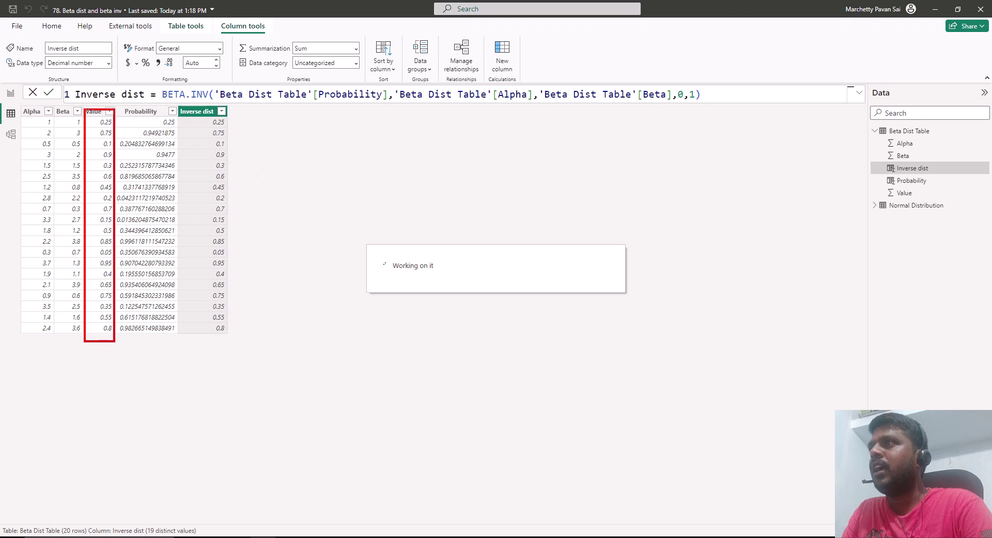
pyautogui.moveTo(184, 106)
pyautogui.mouseDown()
pyautogui.moveTo(235, 228)
pyautogui.moveTo(235, 338)
pyautogui.moveTo(250, 316)
pyautogui.mouseUp()
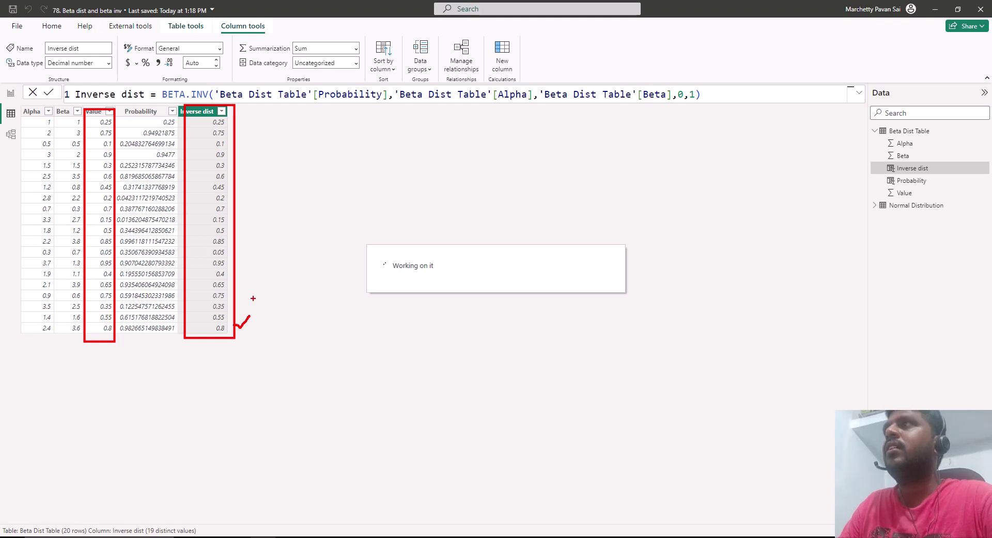
pyautogui.moveTo(138, 107); pyautogui.dragTo(165, 92)
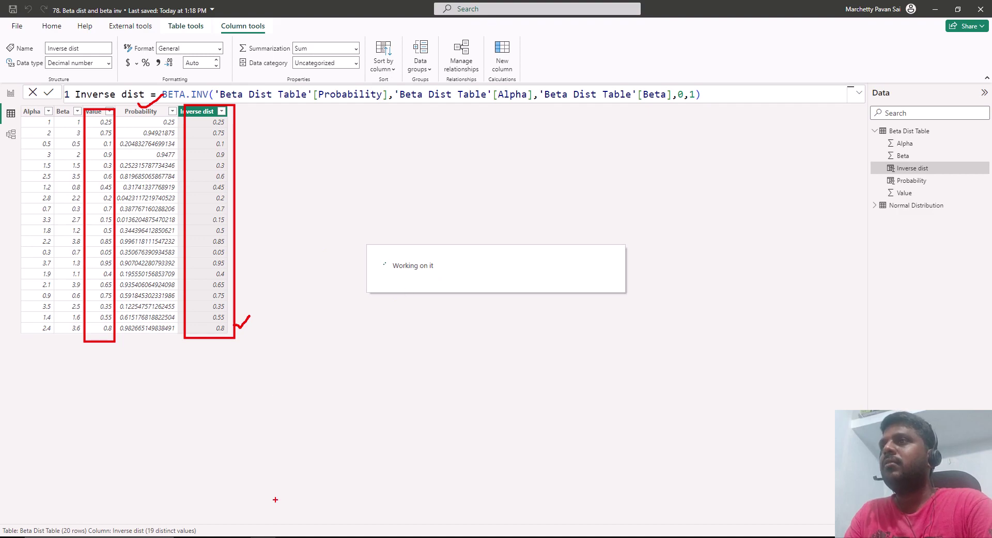
# Switch to the DAX reference in the browser, open the NORM.DIST article and examine its description, syntax and example
pyautogui.click(237, 535)
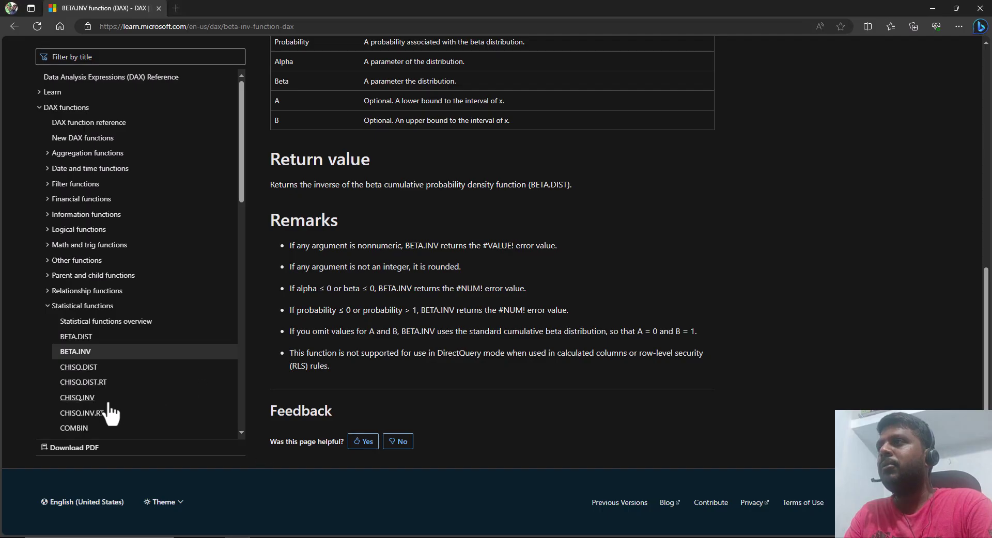
pyautogui.scroll(-6, 106, 336)
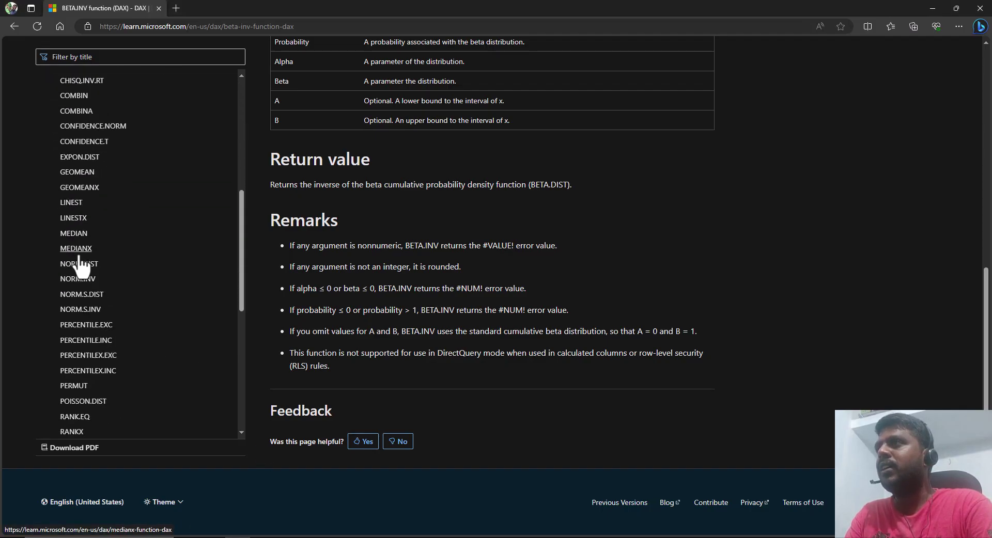
pyautogui.click(79, 265)
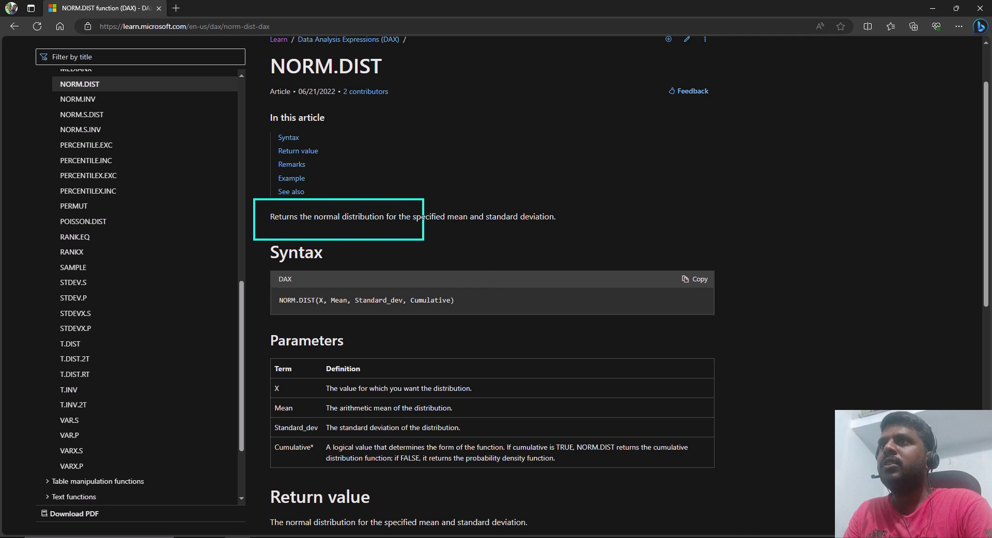
pyautogui.moveTo(449, 186)
pyautogui.mouseDown()
pyautogui.moveTo(512, 191)
pyautogui.moveTo(524, 182)
pyautogui.mouseUp()
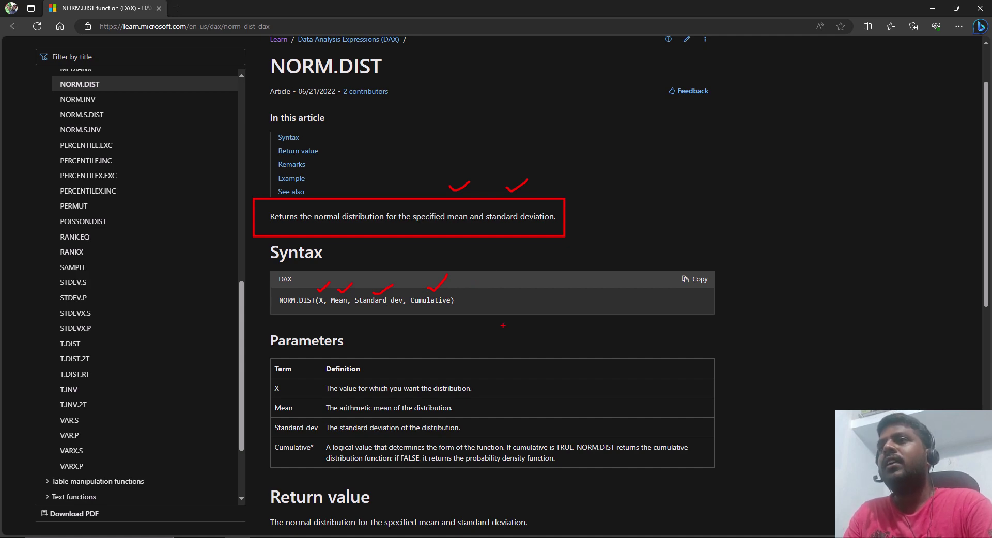
pyautogui.scroll(-7, 503, 325)
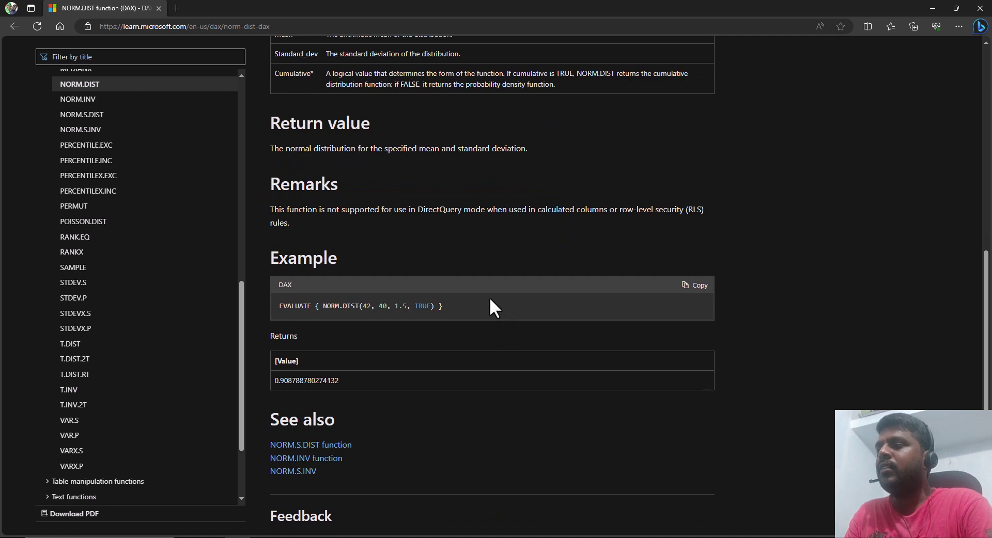
pyautogui.moveTo(315, 300)
pyautogui.mouseDown()
pyautogui.moveTo(443, 319)
pyautogui.moveTo(460, 307)
pyautogui.mouseUp()
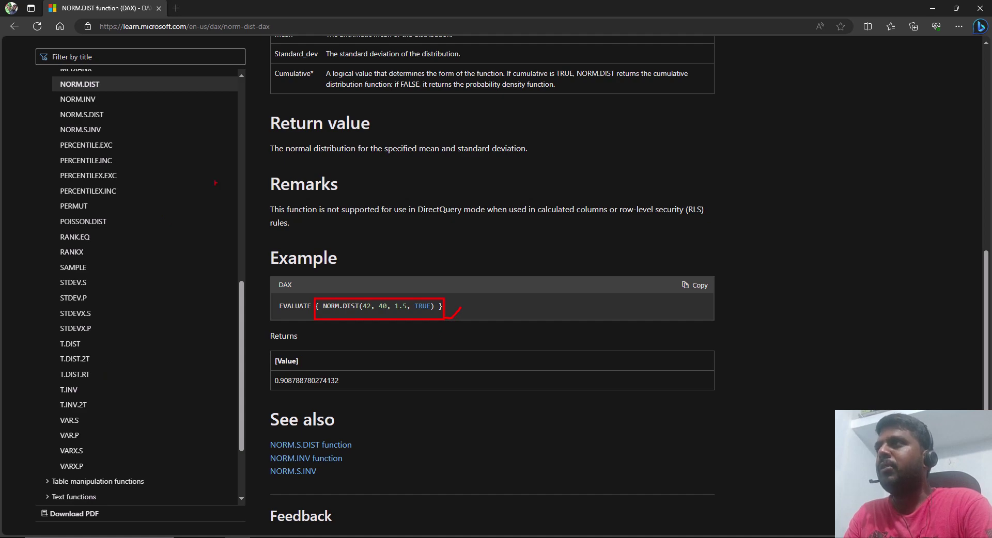
# Open the NORM.INV article and examine its description, syntax, parameters and example
pyautogui.click(119, 98)
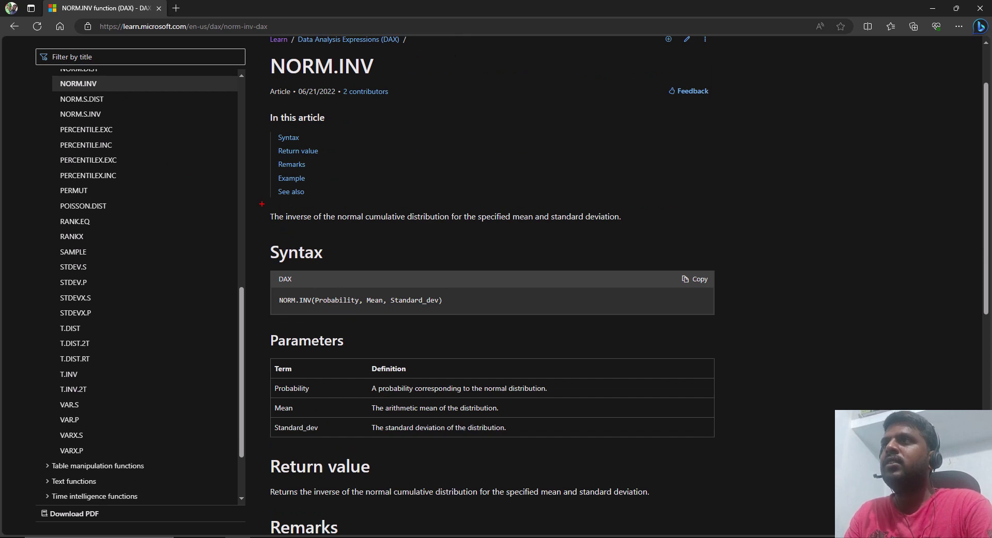
pyautogui.moveTo(262, 204)
pyautogui.mouseDown()
pyautogui.moveTo(288, 224)
pyautogui.moveTo(413, 236)
pyautogui.moveTo(643, 233)
pyautogui.mouseUp()
pyautogui.moveTo(502, 194); pyautogui.dragTo(592, 185)
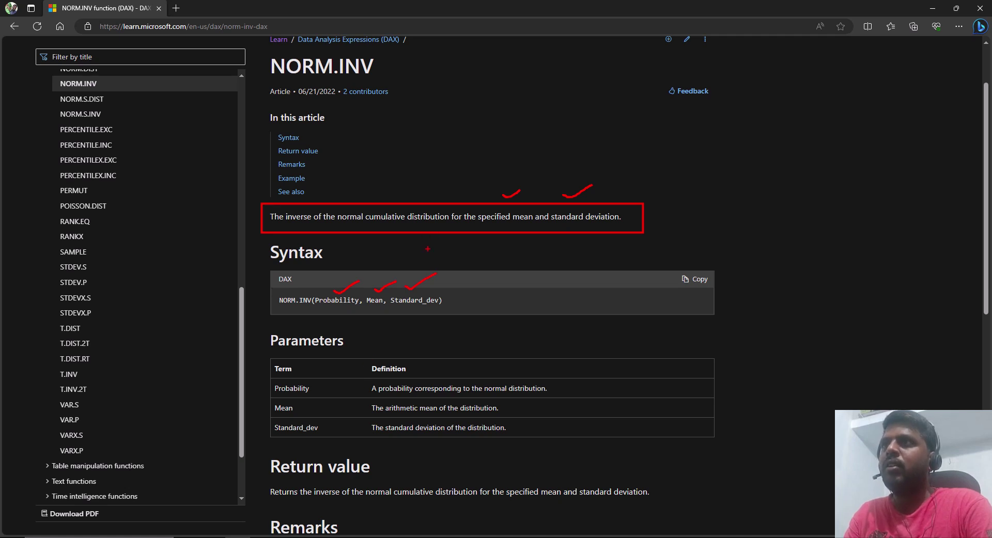
pyautogui.press('Escape')
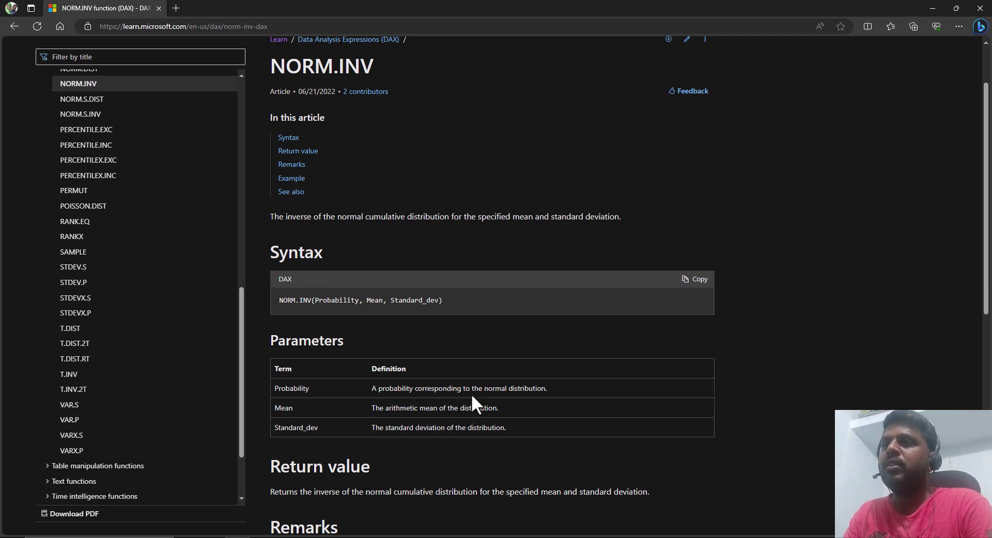
pyautogui.scroll(-4, 471, 394)
pyautogui.scroll(-1, 473, 384)
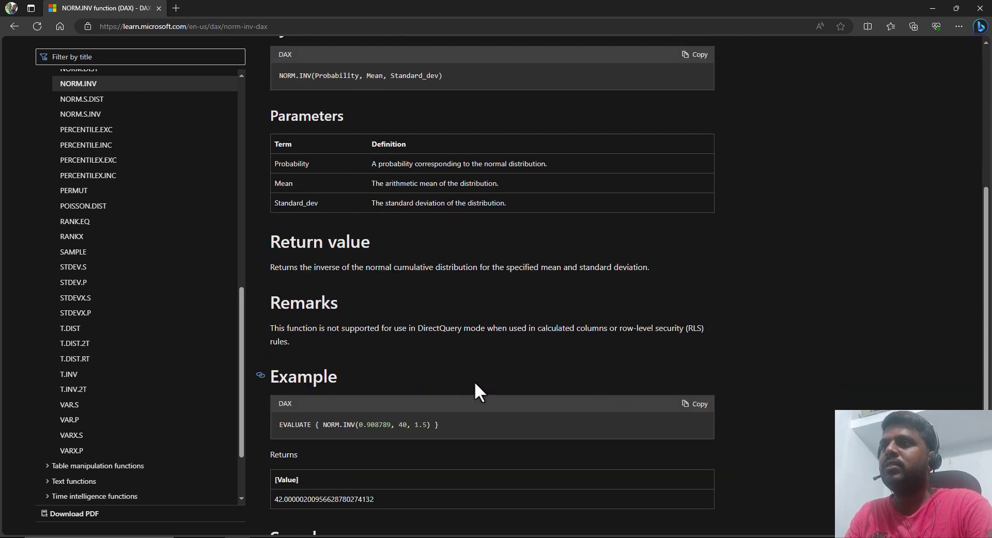
# Switch to Power BI Desktop and display the Normal Distribution table with its Sales column
pyautogui.hotkey('ctrl', '2')
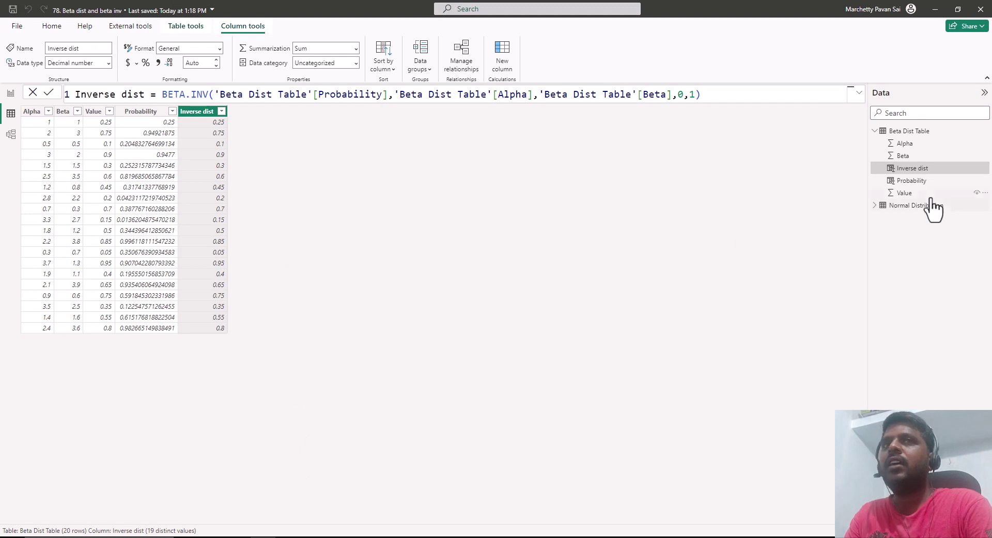
pyautogui.click(908, 207)
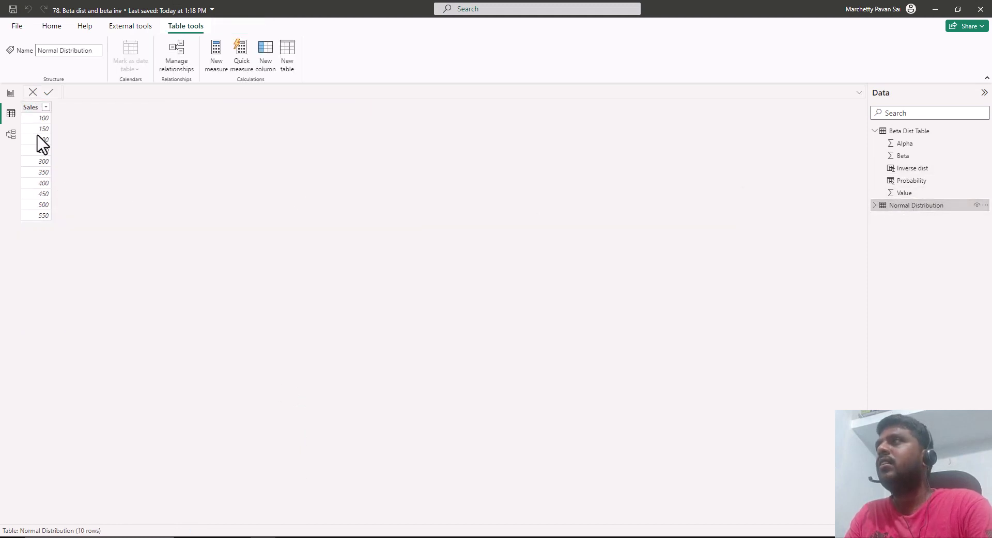
pyautogui.moveTo(24, 104); pyautogui.dragTo(41, 98)
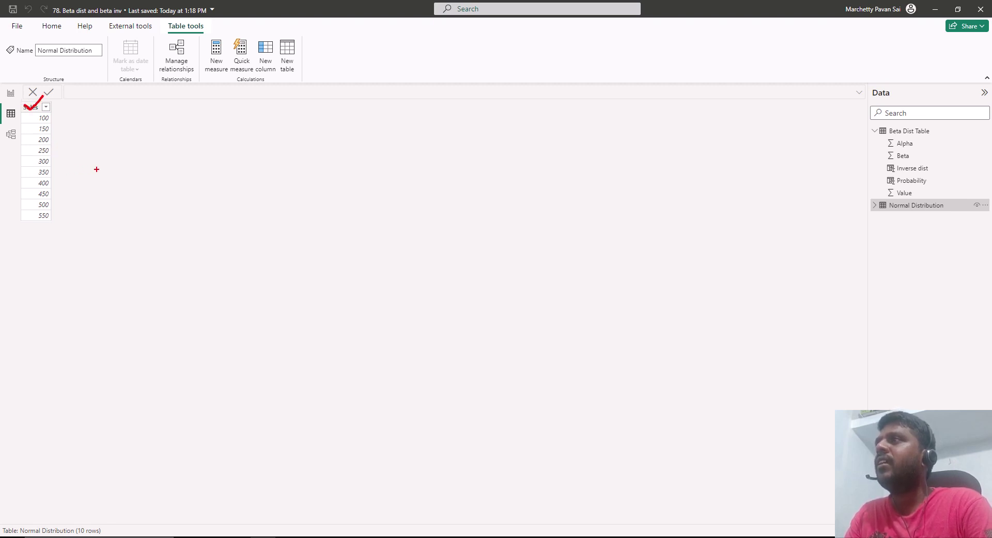
pyautogui.press('Escape')
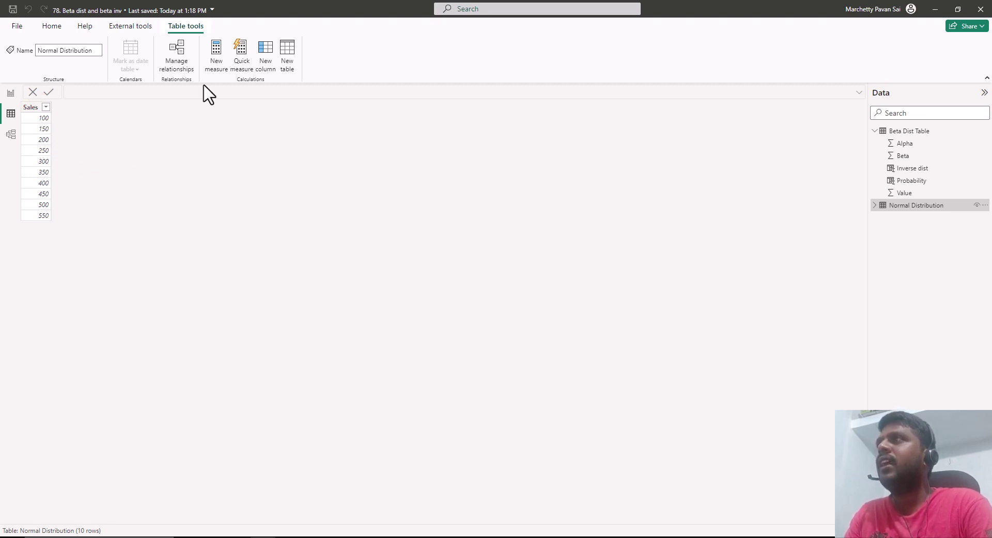
# Start a calculated column named normal dist in the Normal Distribution table using the NORM.DIST function
pyautogui.click(266, 49)
pyautogui.write('nos')
pyautogui.press('BackSpace')
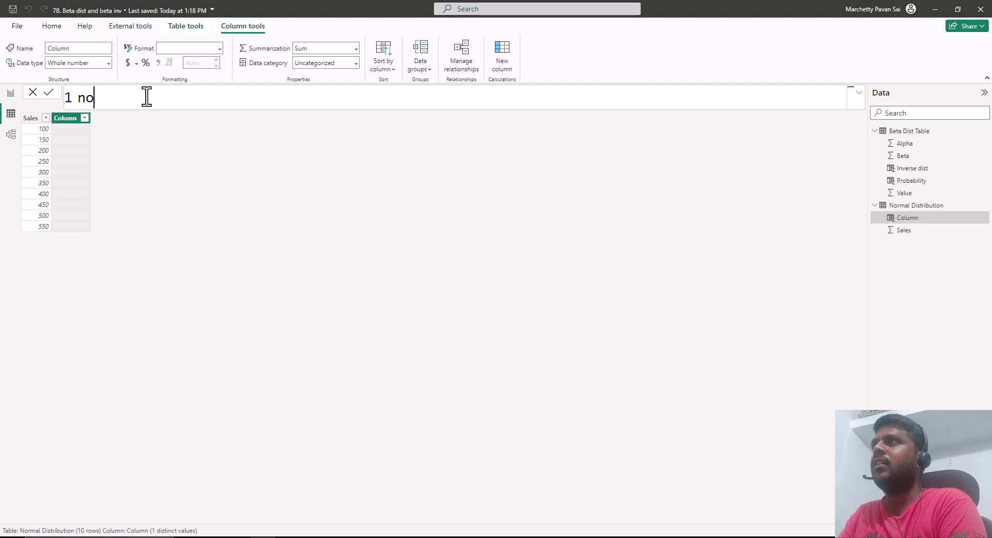
pyautogui.write('rmal dis')
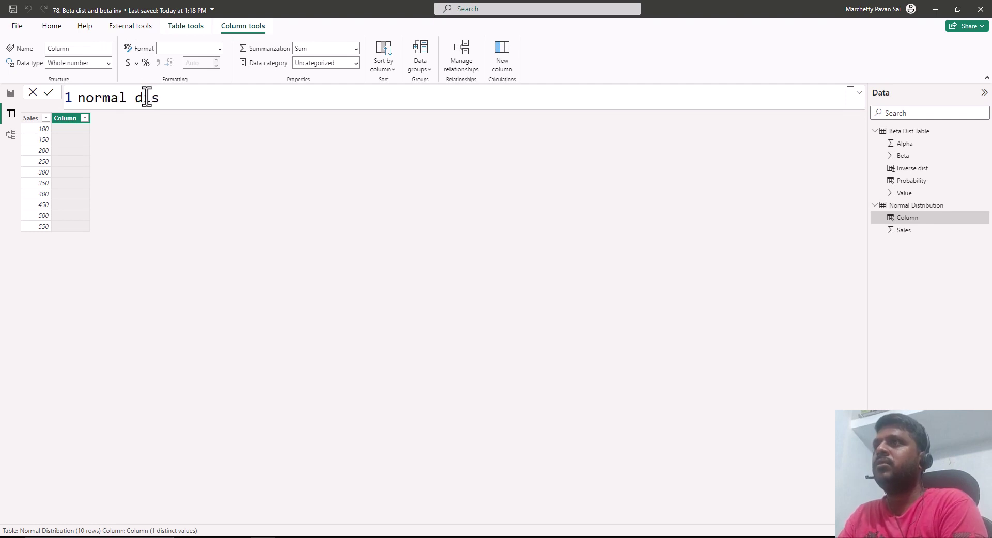
pyautogui.write('t= norm')
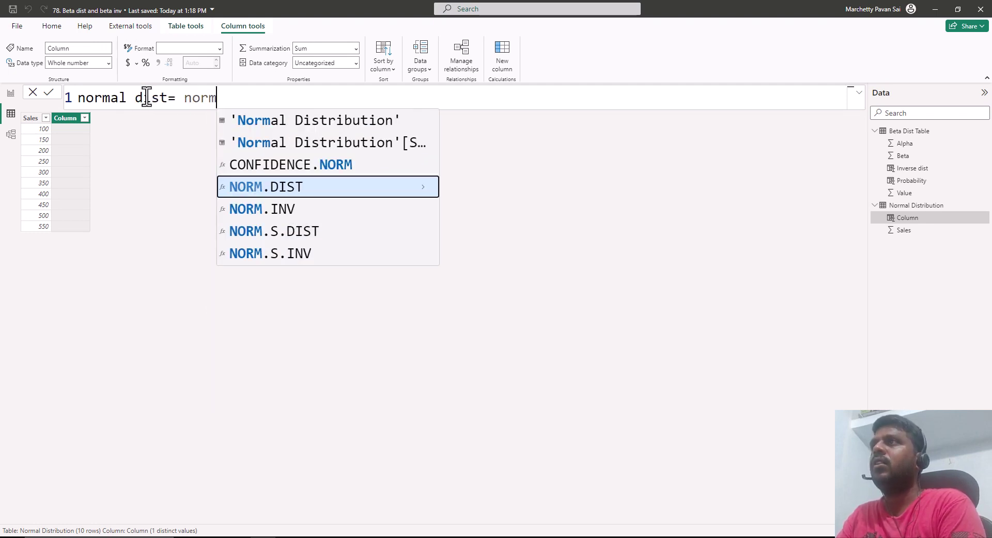
pyautogui.press('Tab')
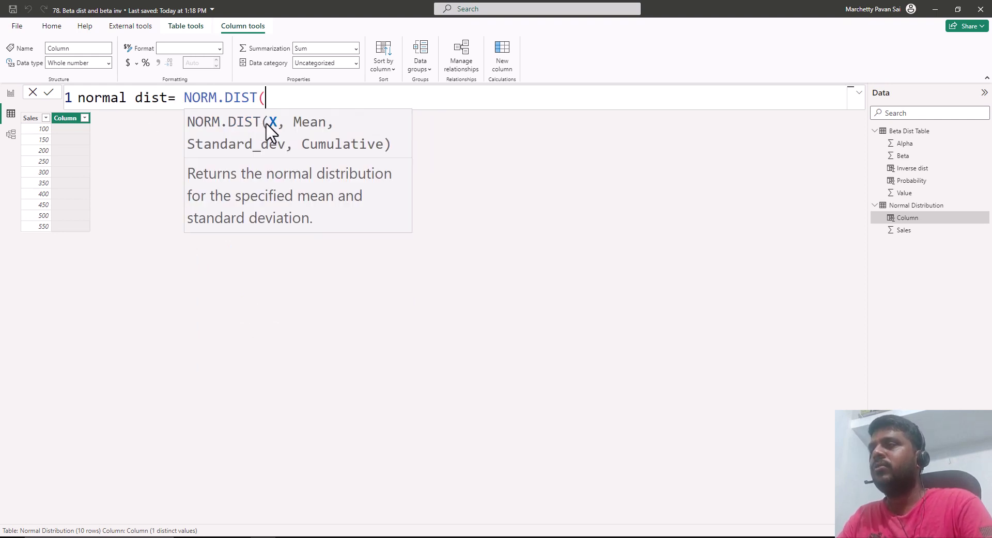
# Complete the NORM.DIST formula with the Sales column as X, mean 300, standard deviation 100 and cumulative TRUE(), and commit it
pyautogui.write('sal')
pyautogui.press('Tab')
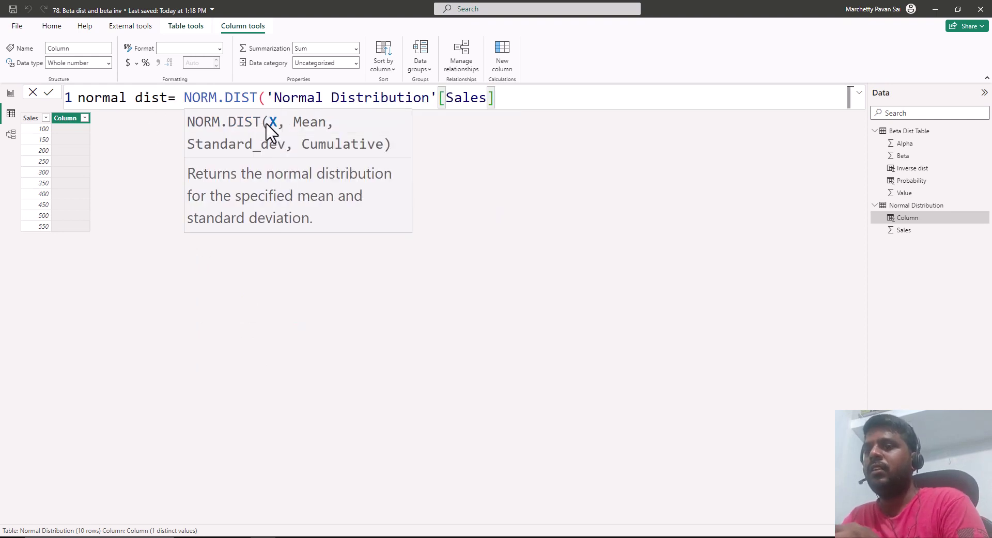
pyautogui.write(',')
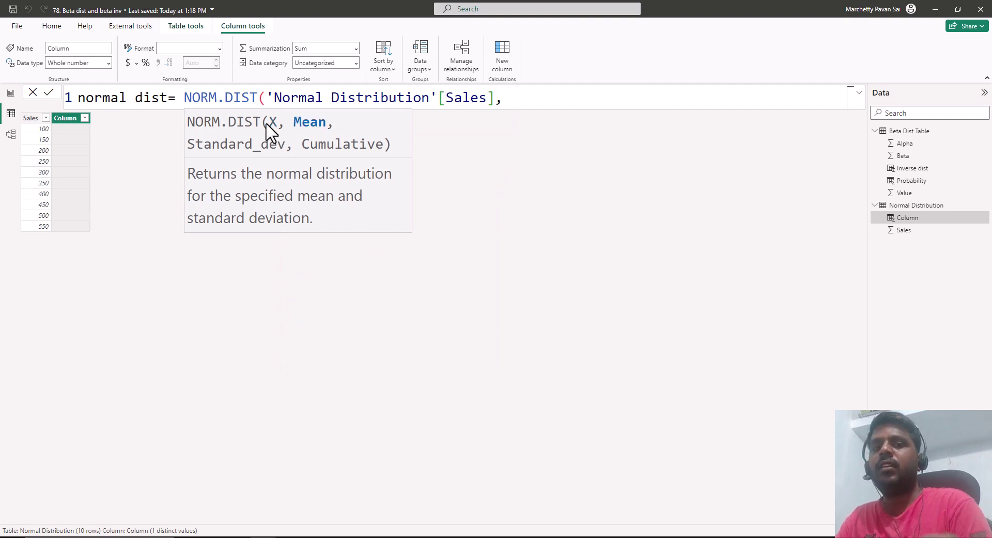
pyautogui.write('300,')
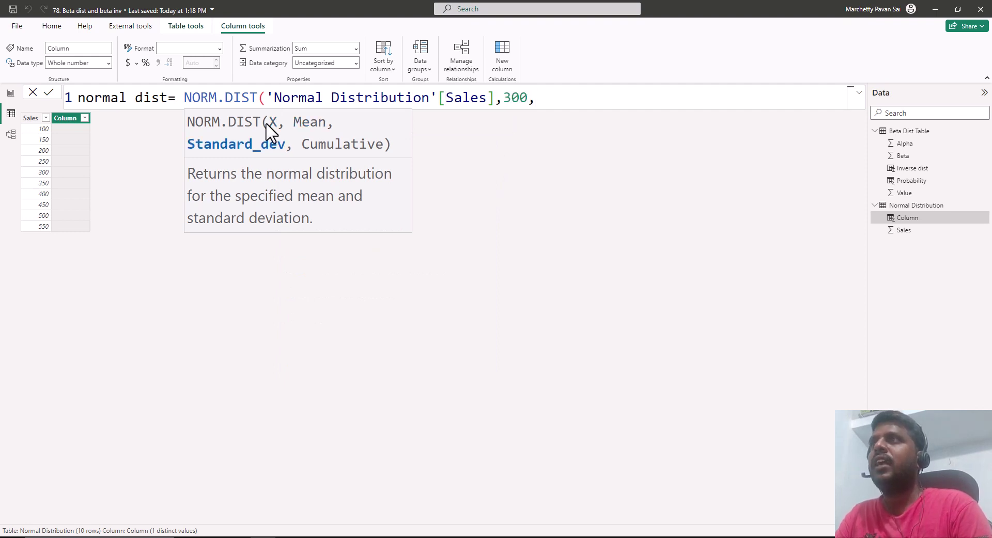
pyautogui.write('100,TRUE')
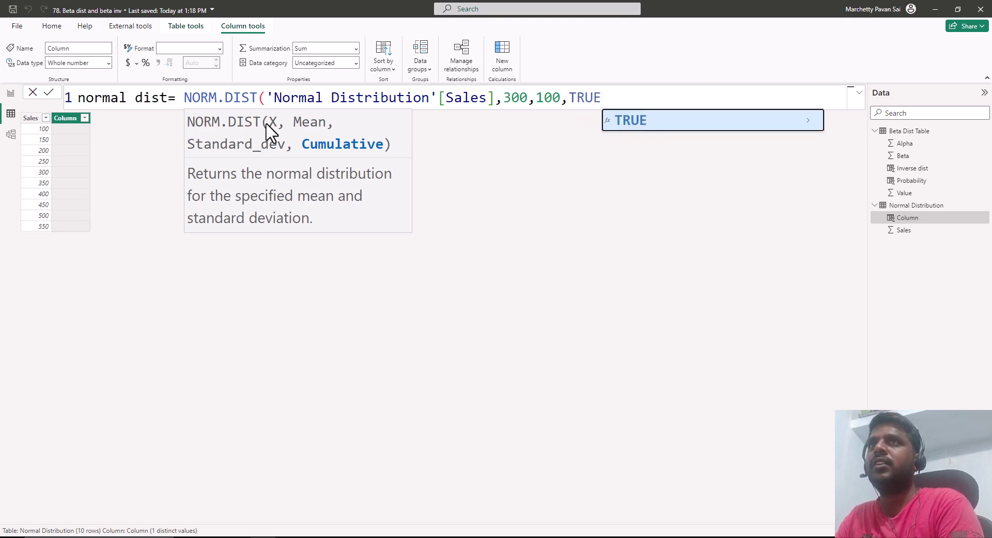
pyautogui.press('Tab')
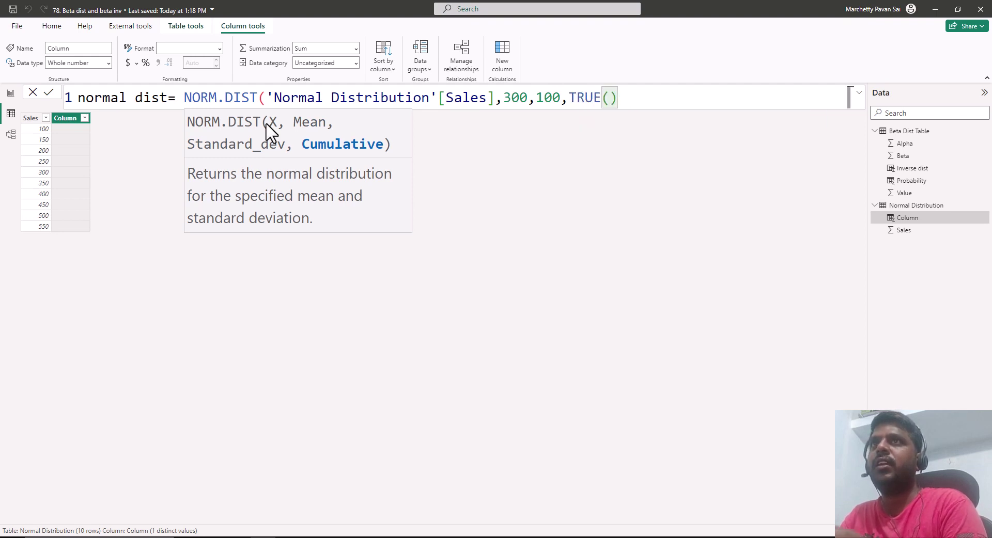
pyautogui.write(')')
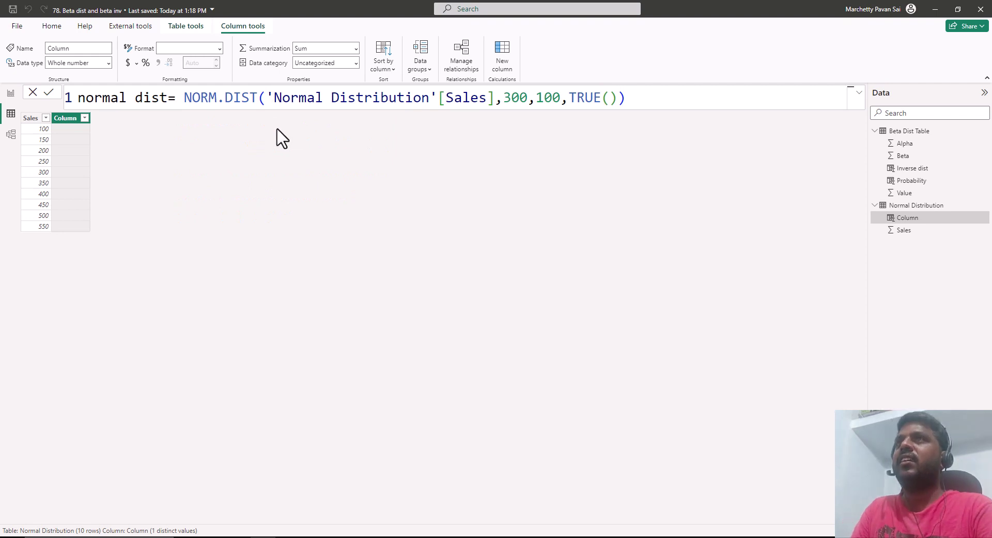
pyautogui.hotkey('ctrl', '2')
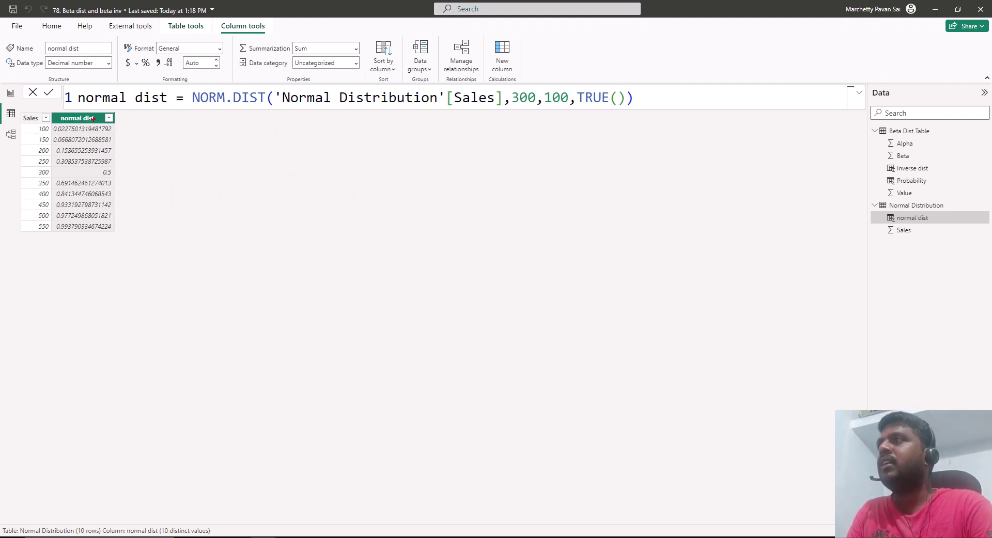
pyautogui.moveTo(65, 120); pyautogui.dragTo(94, 107)
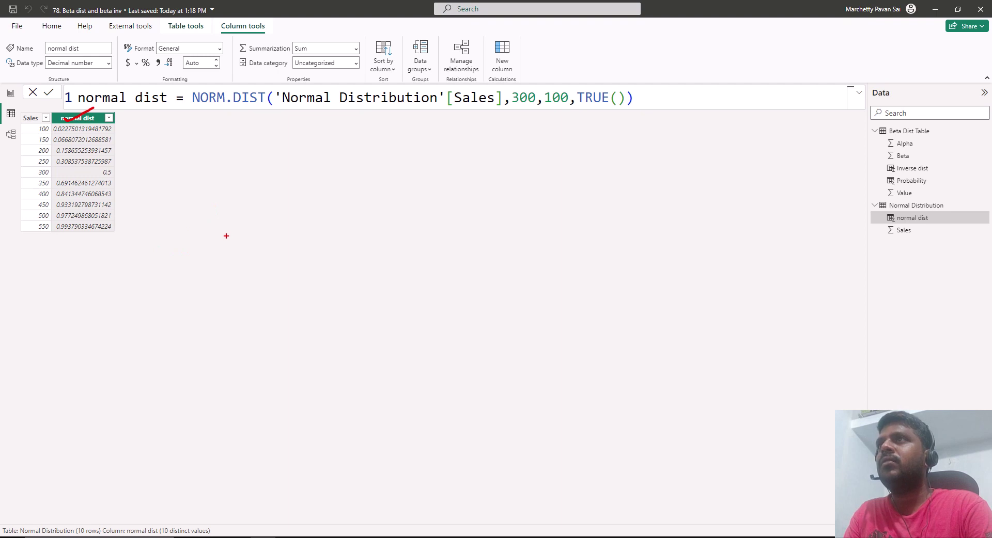
pyautogui.press('Escape')
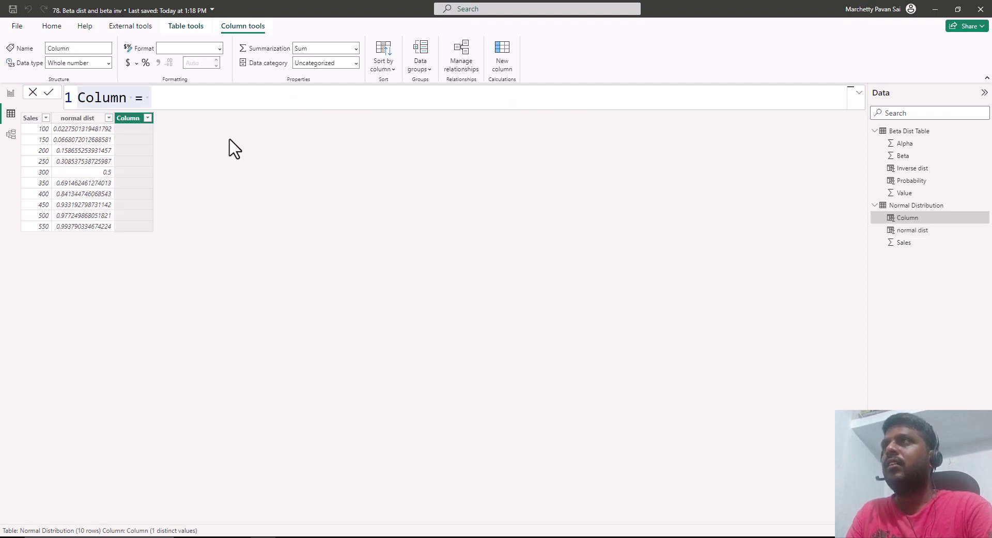
# Start another calculated column named inv norm in the Normal Distribution table using the NORM.INV function
pyautogui.write('no')
pyautogui.press('BackSpace')
pyautogui.press('BackSpace')
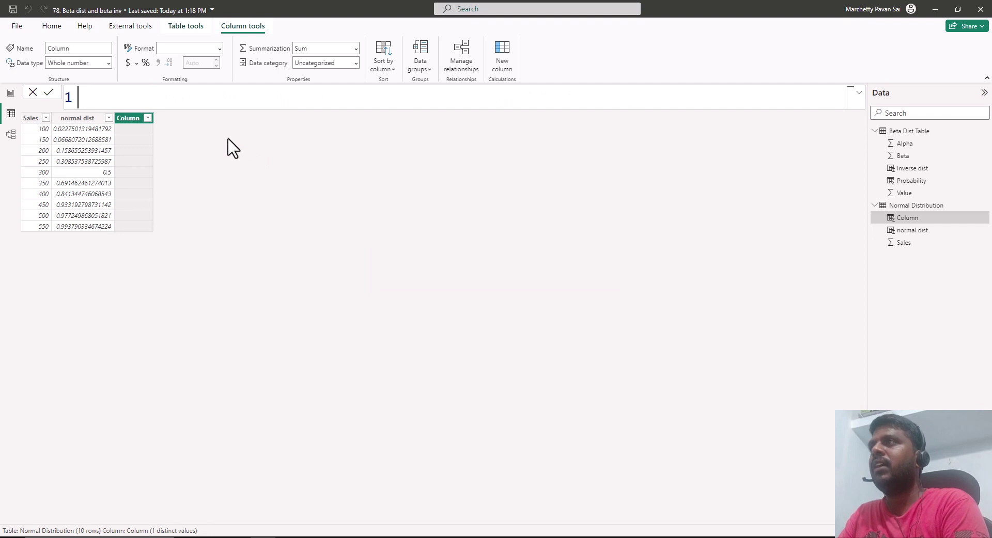
pyautogui.write('inv nor')
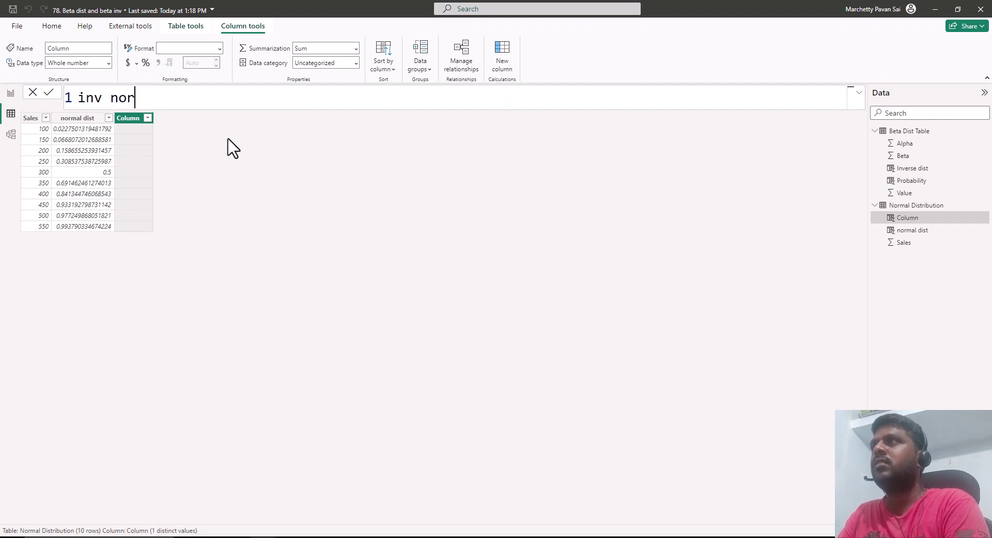
pyautogui.write('m = nor')
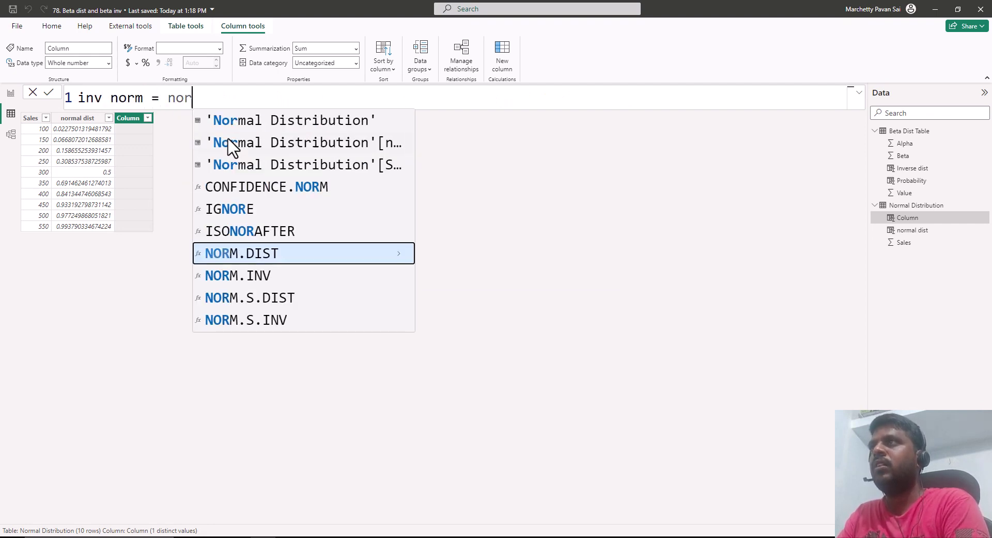
pyautogui.press('Down')
pyautogui.press('Tab')
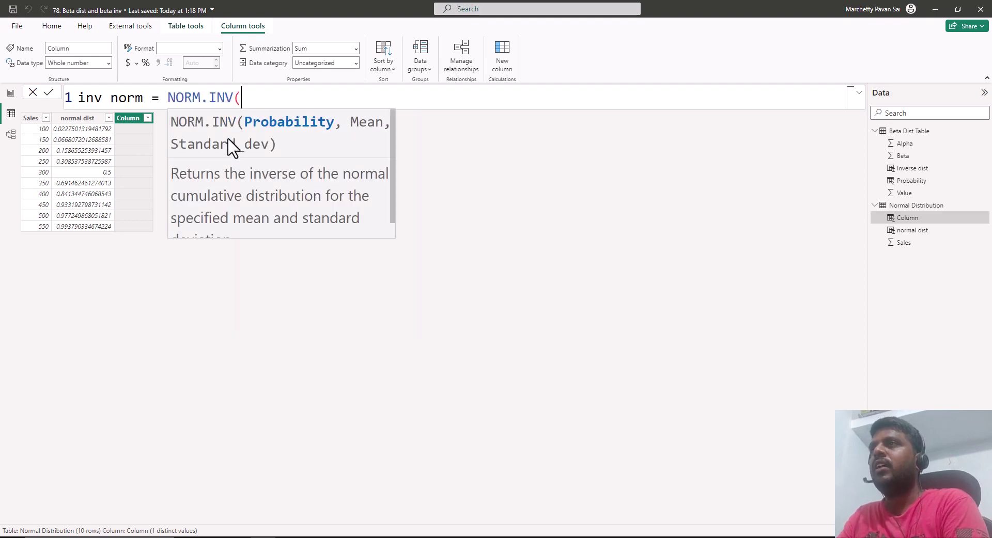
# Complete the NORM.INV formula with the normal dist column as probability, mean 300 and standard deviation 100, and commit it
pyautogui.write('norm')
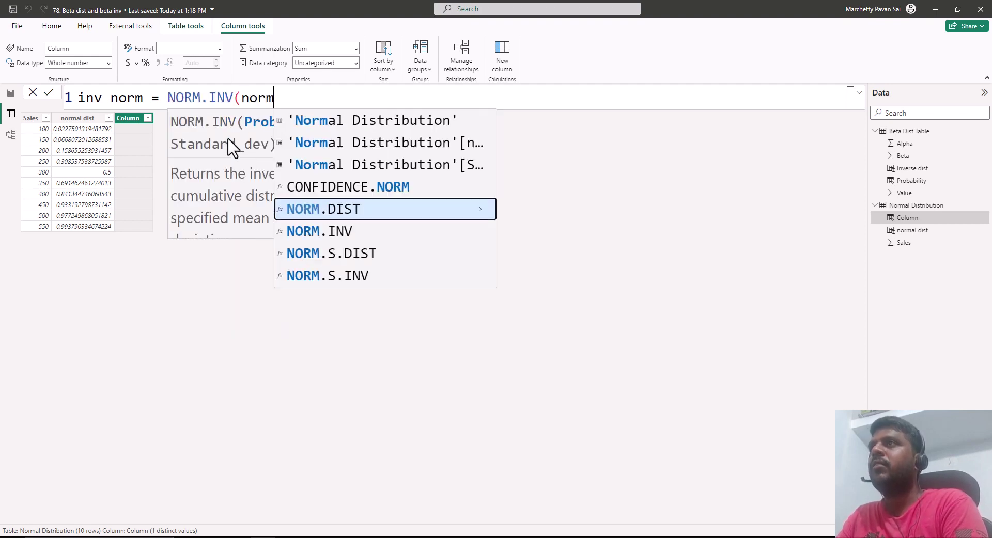
pyautogui.press('Up')
pyautogui.press('Up')
pyautogui.press('Up')
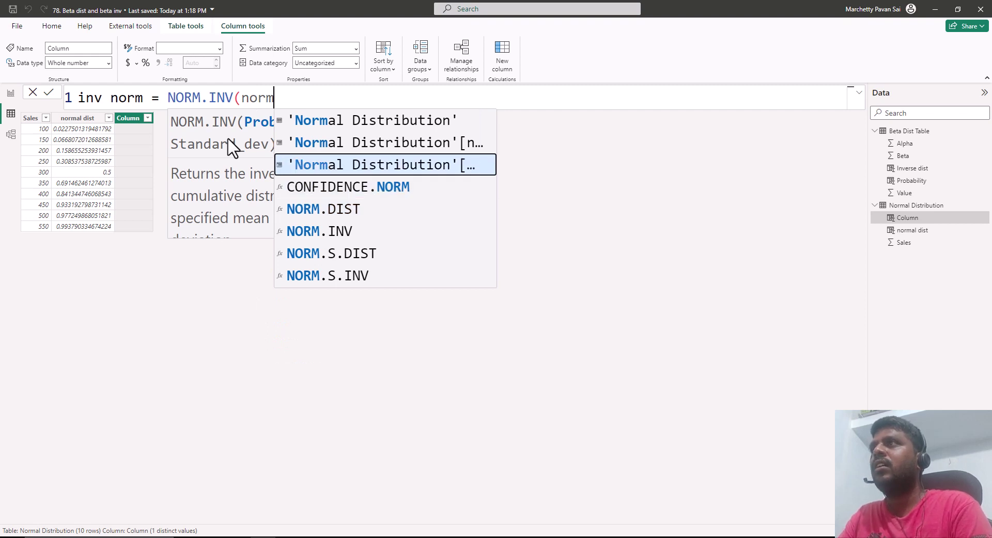
pyautogui.press('Tab')
pyautogui.write(',')
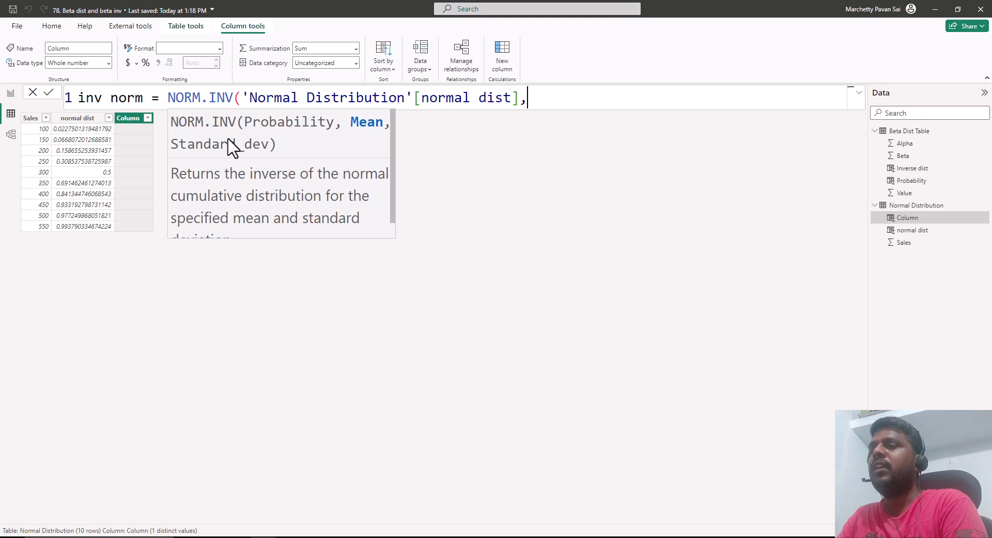
pyautogui.write('30')
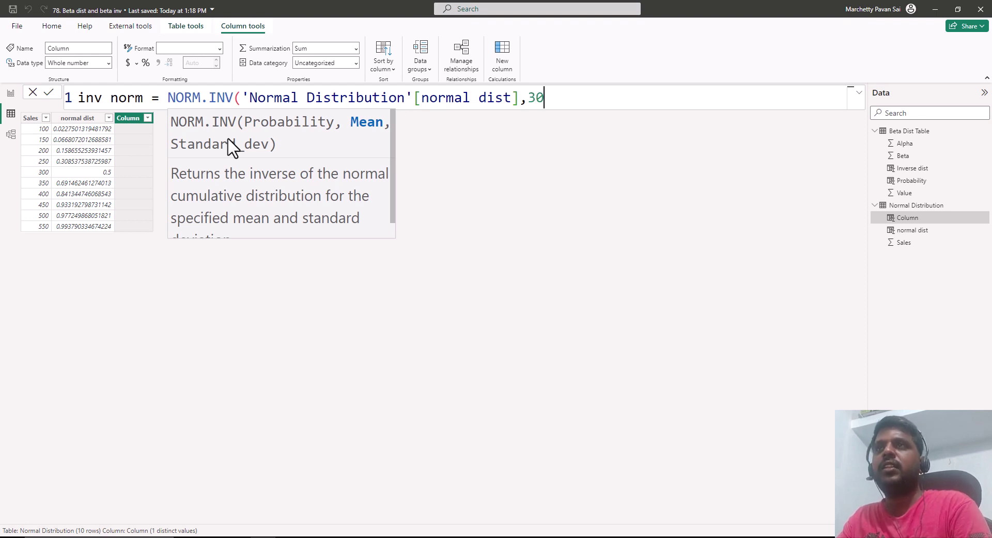
pyautogui.write('0,100')
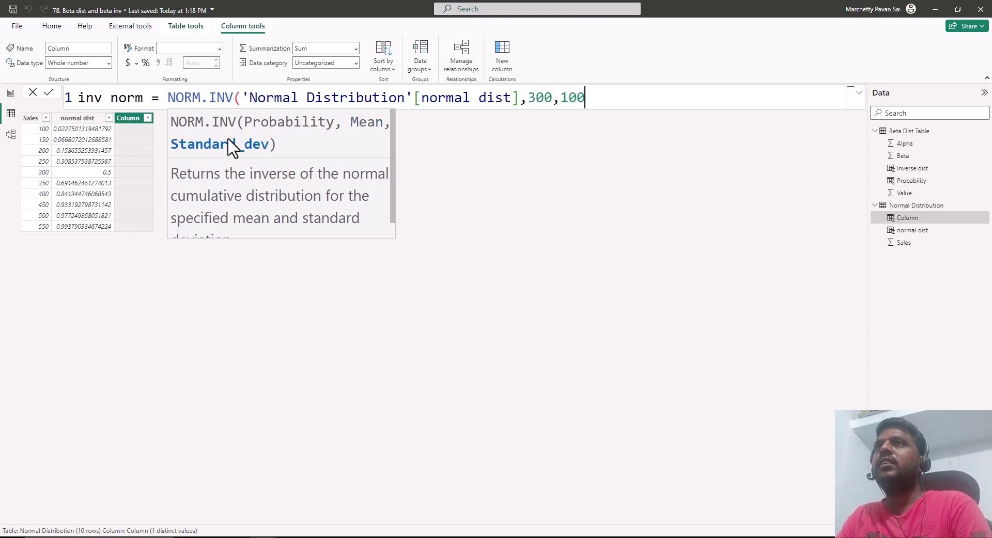
pyautogui.write(')')
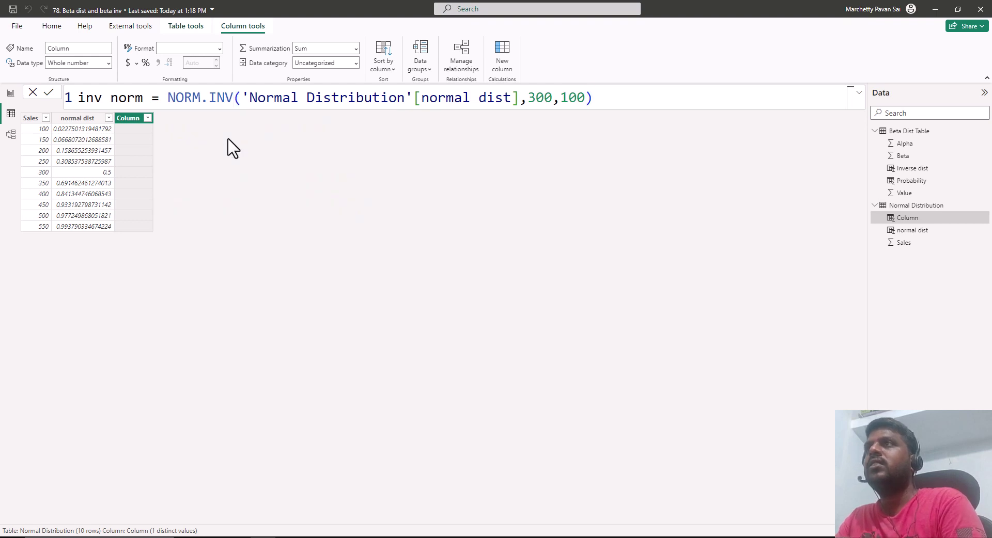
pyautogui.press('Return')
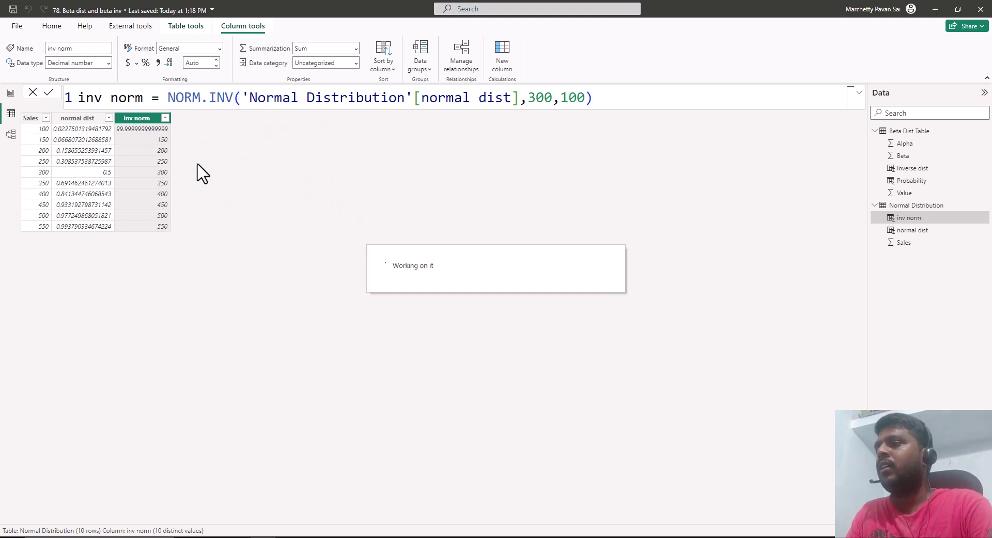
pyautogui.moveTo(118, 112)
pyautogui.mouseDown()
pyautogui.moveTo(176, 145)
pyautogui.moveTo(173, 235)
pyautogui.mouseUp()
pyautogui.moveTo(16, 110)
pyautogui.mouseDown()
pyautogui.moveTo(55, 175)
pyautogui.moveTo(63, 246)
pyautogui.moveTo(48, 239)
pyautogui.mouseUp()
pyautogui.moveTo(132, 246); pyautogui.dragTo(166, 223)
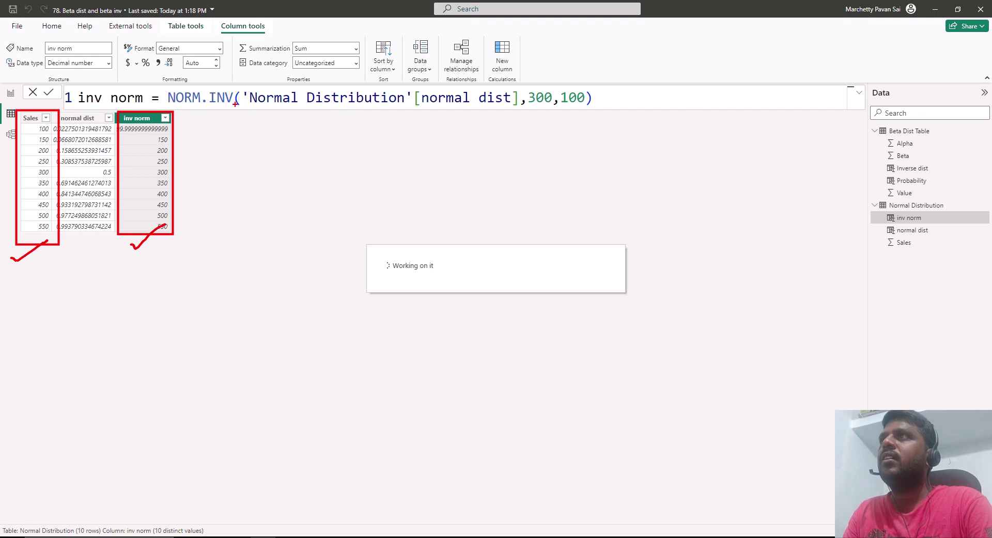